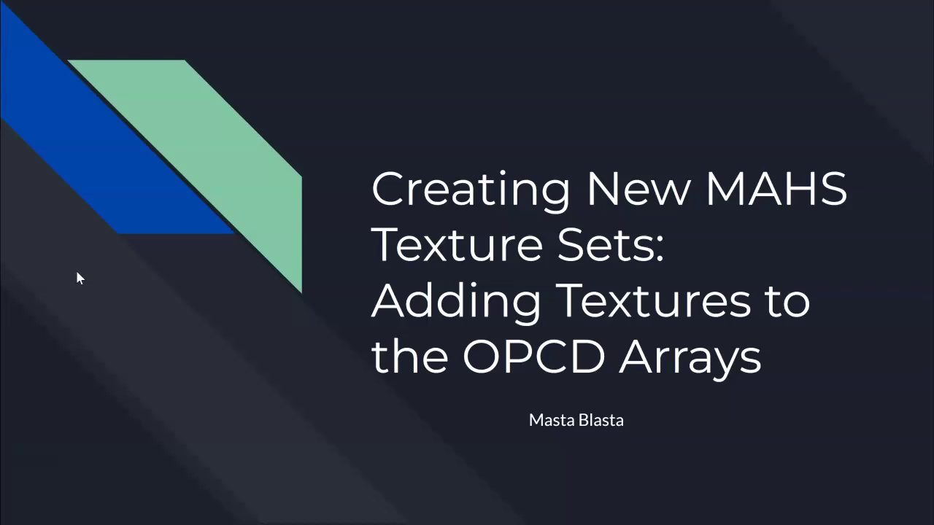
Switch to Unity, set the Forrest Floor 2_Normal texture's type to Normal map and apply the import settings.
{"action": "key", "text": "alt+Tab"}
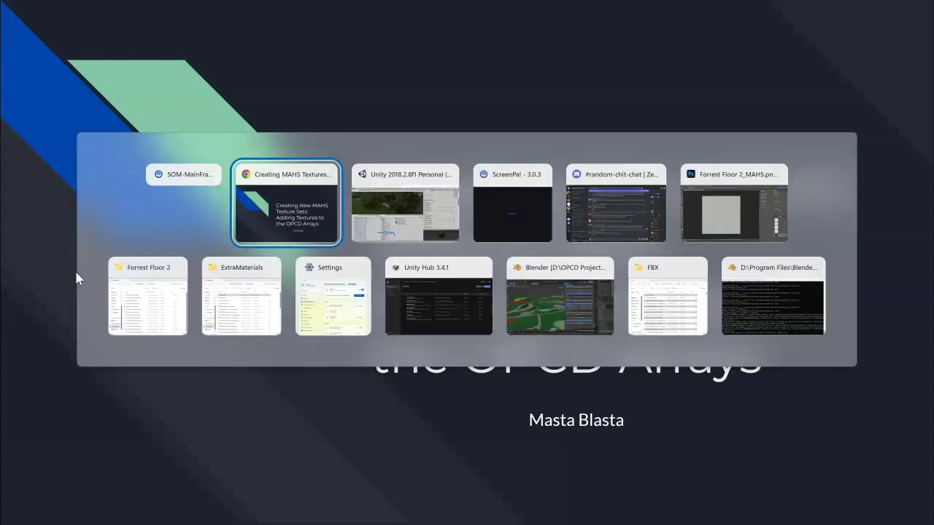
{"action": "key", "text": "alt+Tab"}
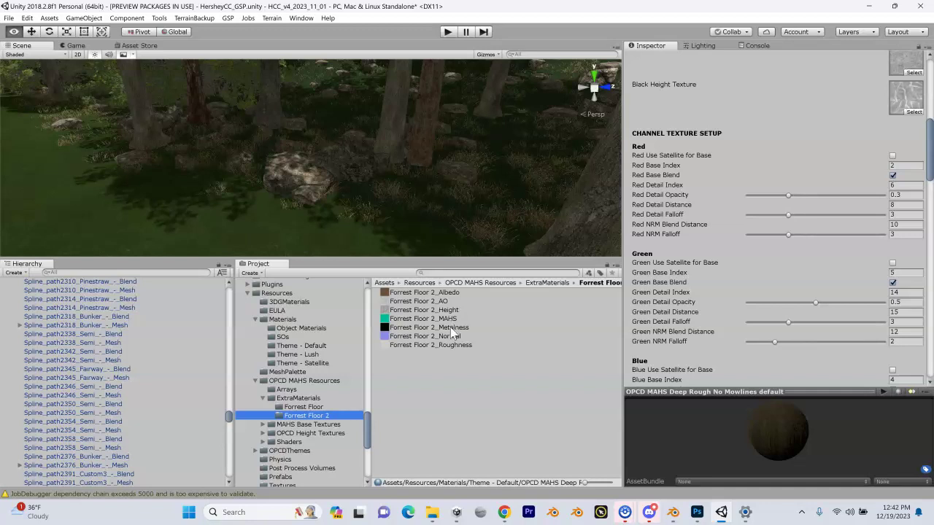
{"action": "left_click", "coordinate": [448, 337]}
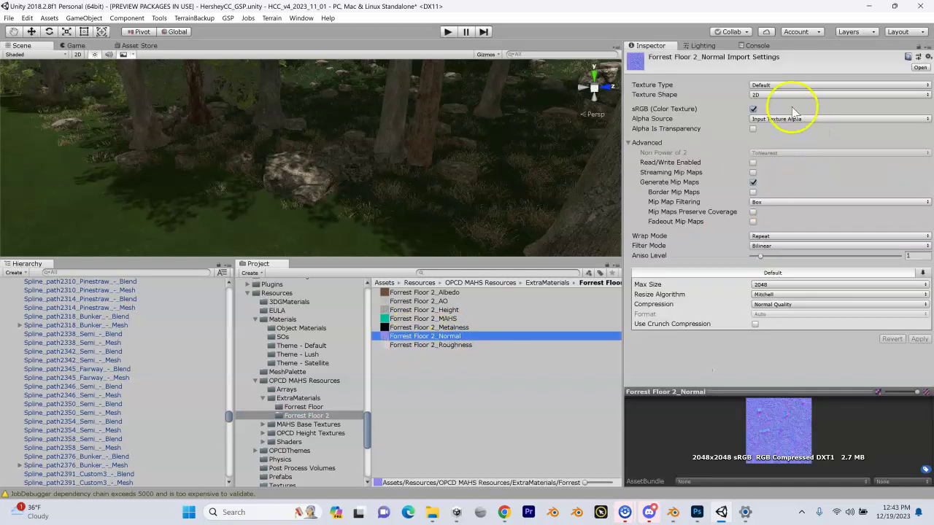
{"action": "left_click", "coordinate": [774, 86]}
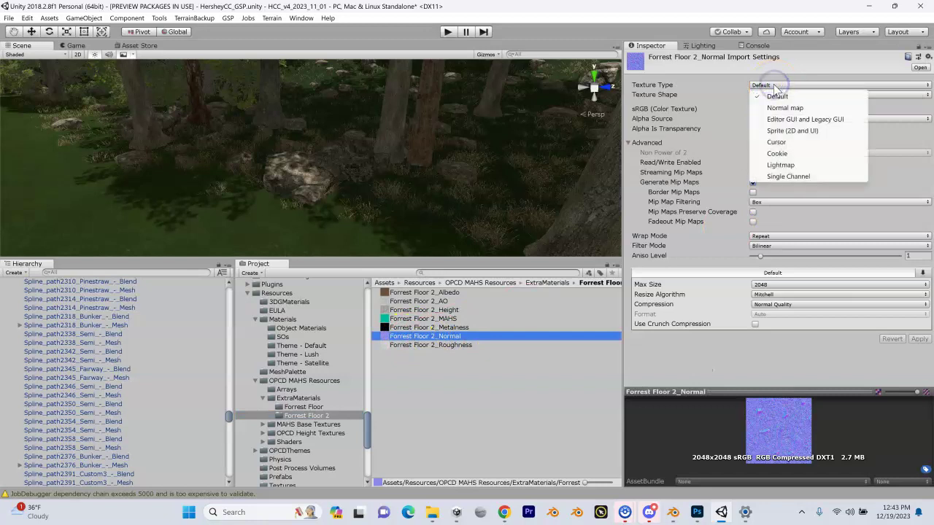
{"action": "left_click", "coordinate": [785, 107]}
{"action": "left_click", "coordinate": [919, 319]}
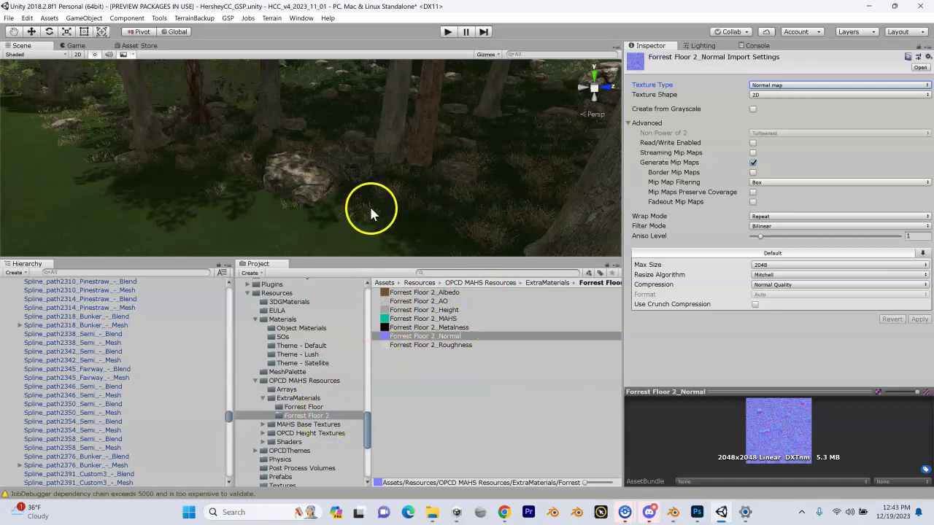
Duplicate OPCDArray_Detail_Textures_MAHS_2048 in the Arrays folder and name the copy OPCDArray_Detail_Textures_MAHS_2048_Bakup.
{"action": "left_click", "coordinate": [284, 390]}
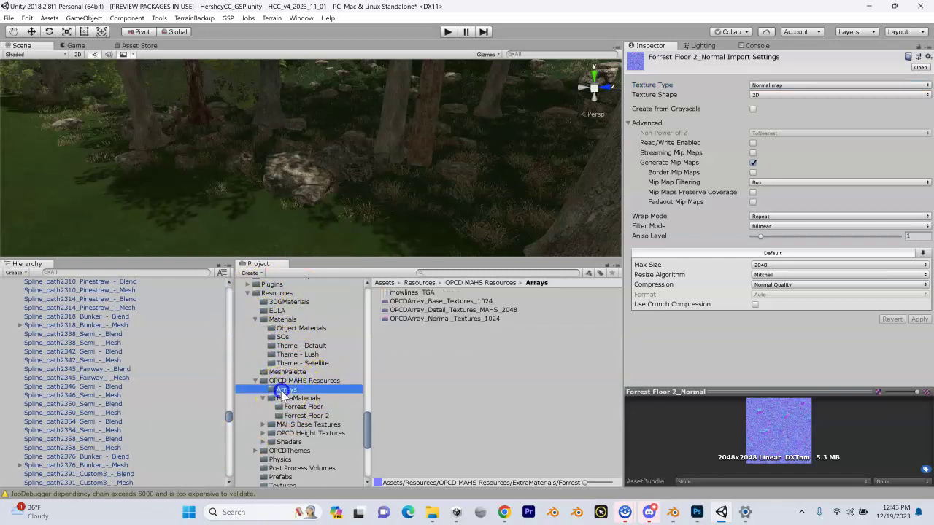
{"action": "left_click", "coordinate": [459, 313]}
{"action": "right_click", "coordinate": [458, 310]}
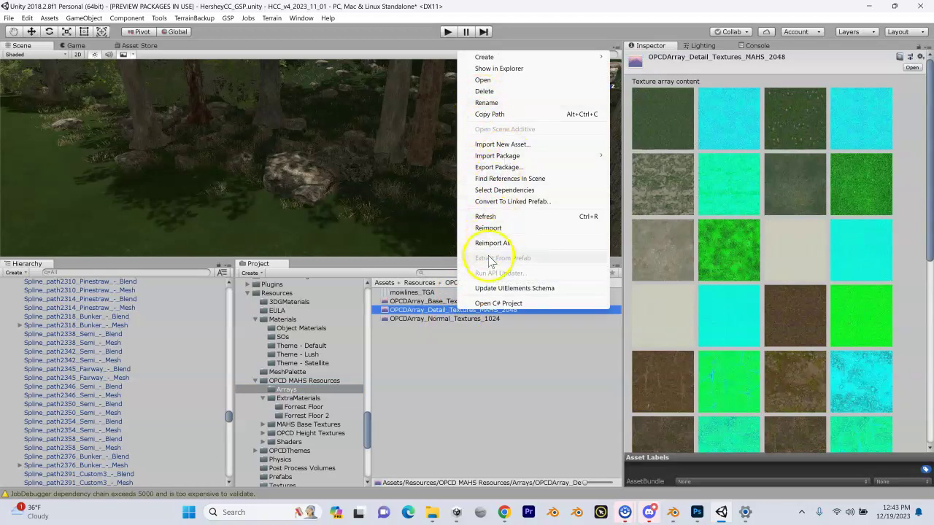
{"action": "left_click", "coordinate": [483, 350]}
{"action": "left_click", "coordinate": [465, 312]}
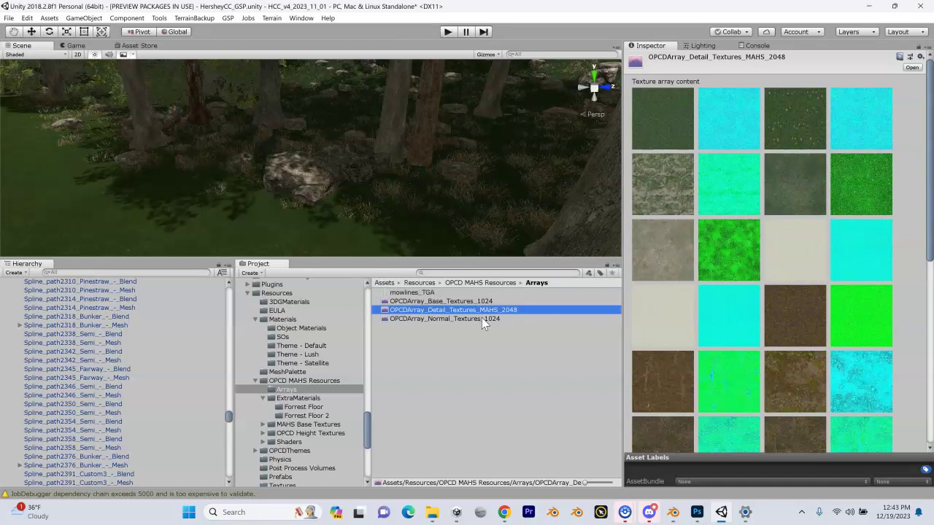
{"action": "left_click", "coordinate": [508, 330]}
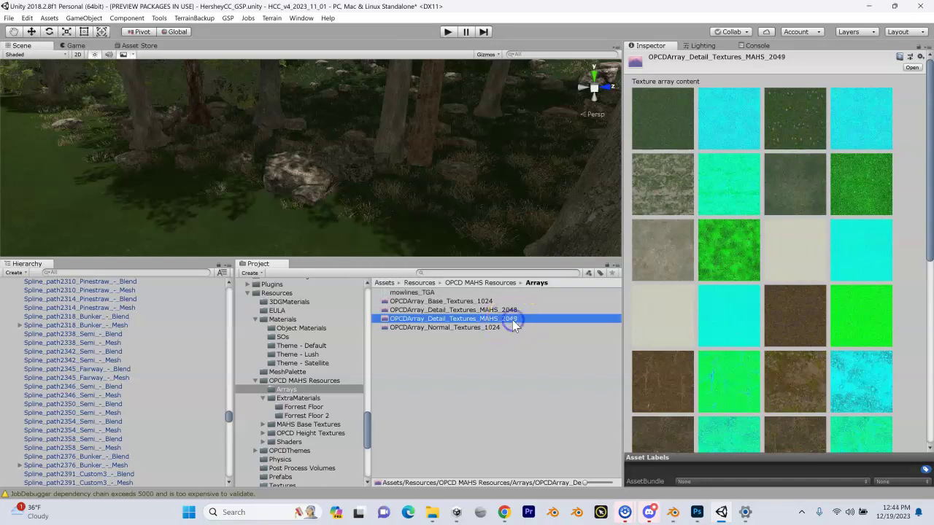
{"action": "left_click", "coordinate": [522, 321]}
{"action": "key", "text": "BackSpace"}
{"action": "type", "text": "8"}
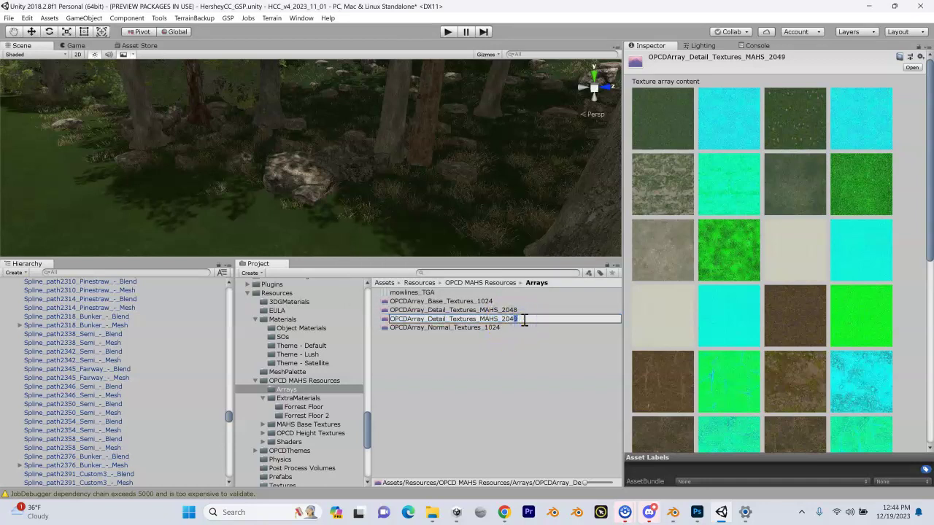
{"action": "left_click", "coordinate": [494, 340]}
{"action": "type", "text": "_Bakup"}
{"action": "left_click", "coordinate": [507, 256]}
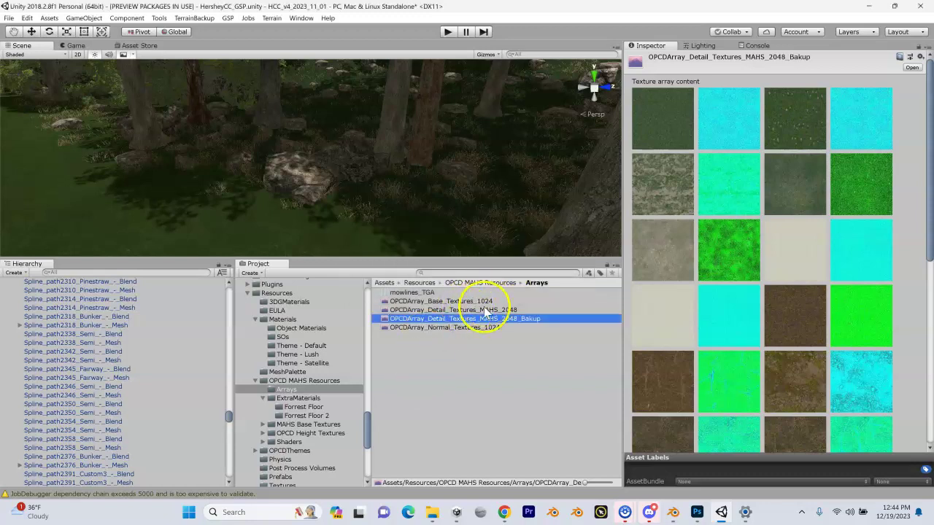
Duplicate OPCDArray_Normal_Textures_1024 and name the copy OPCDArray_Normal_Textures_1024_Backup.
{"action": "left_click", "coordinate": [462, 328]}
{"action": "right_click", "coordinate": [462, 328]}
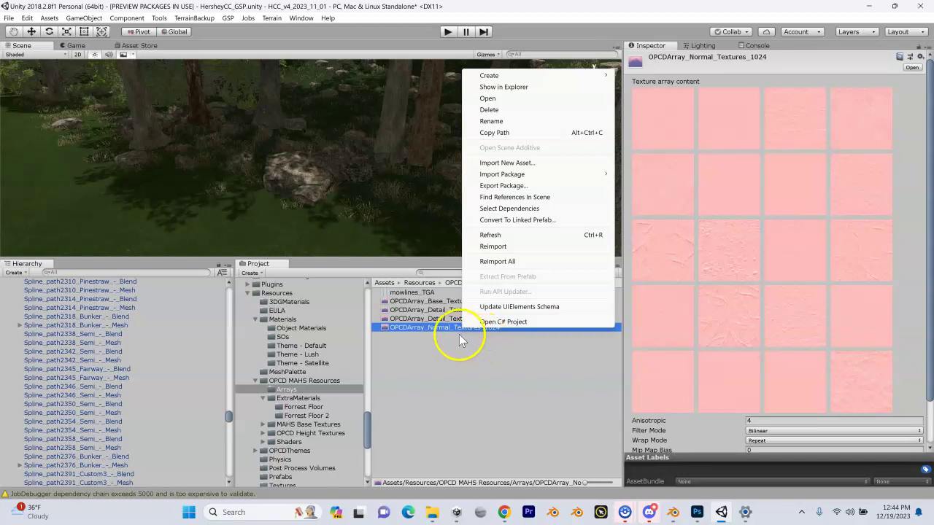
{"action": "left_click", "coordinate": [454, 339]}
{"action": "left_click", "coordinate": [453, 329]}
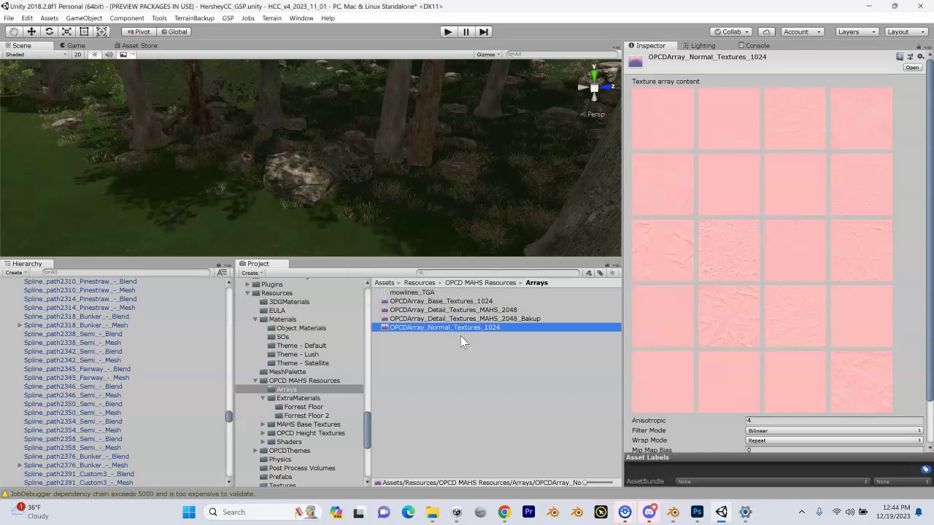
{"action": "left_click", "coordinate": [506, 336]}
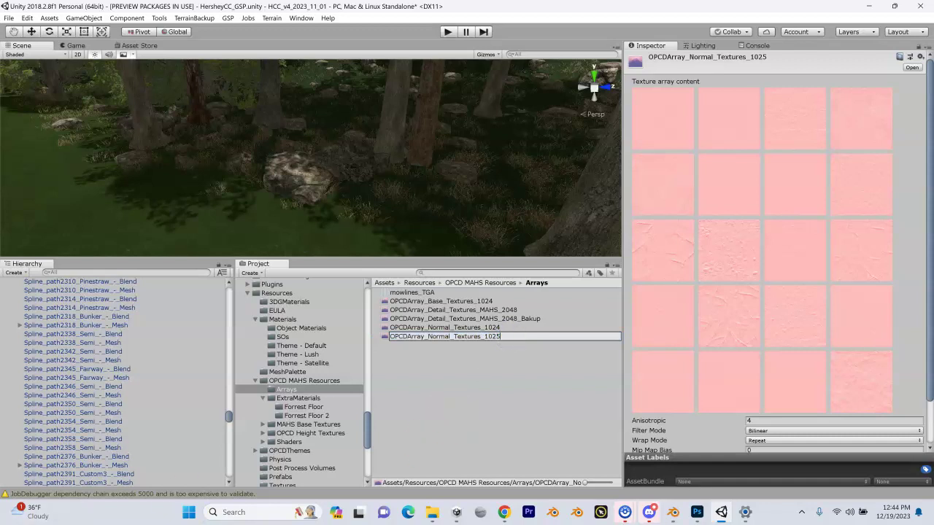
{"action": "key", "text": "BackSpace"}
{"action": "mouse_move", "coordinate": [729, 520]}
{"action": "type", "text": "4_Backup"}
{"action": "left_click", "coordinate": [755, 468]}
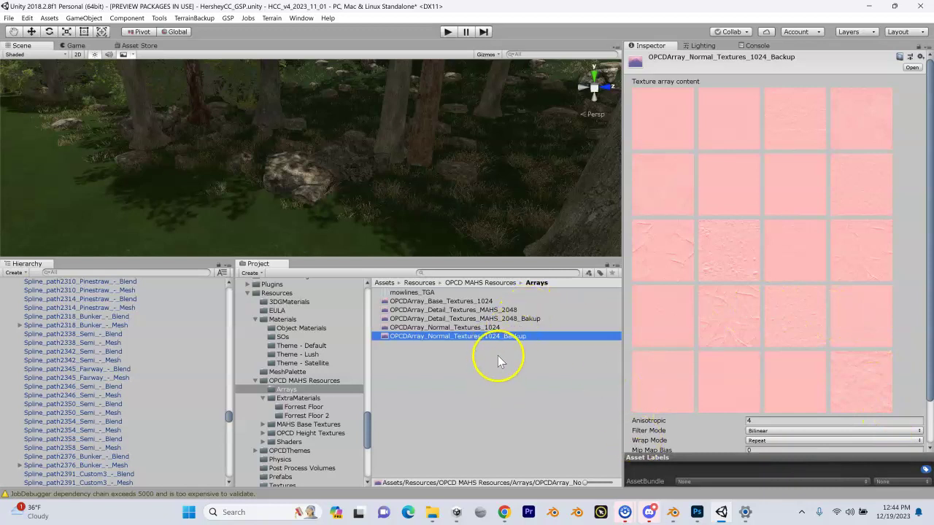
Examine which assets the forest ground mesh's OPCD MAHS Deep Rough No Mowlines default material uses for its Base, Detail and Normal arrays.
{"action": "left_click", "coordinate": [493, 328]}
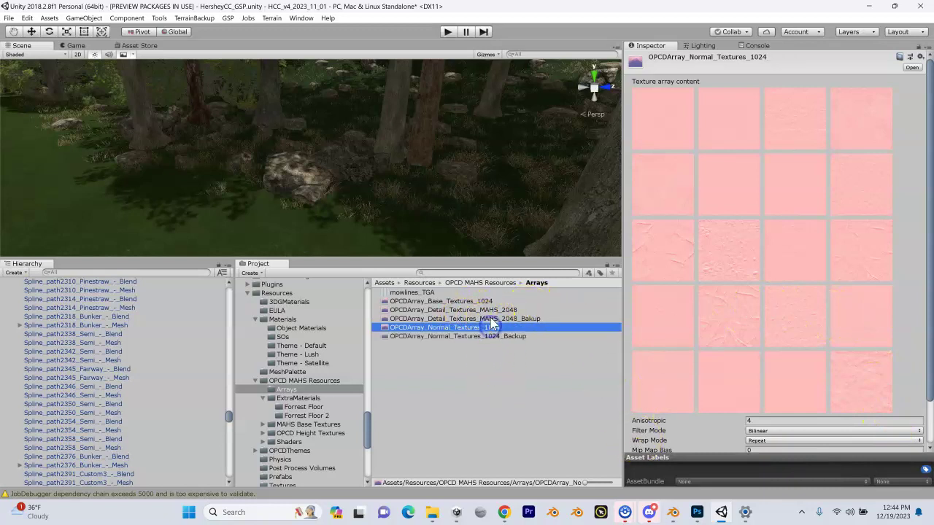
{"action": "left_click", "coordinate": [488, 309]}
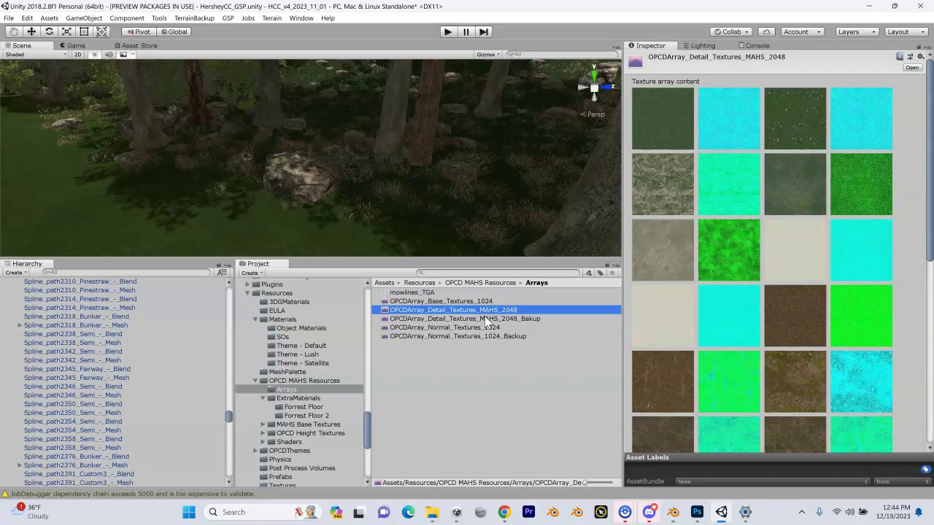
{"action": "left_click", "coordinate": [487, 319]}
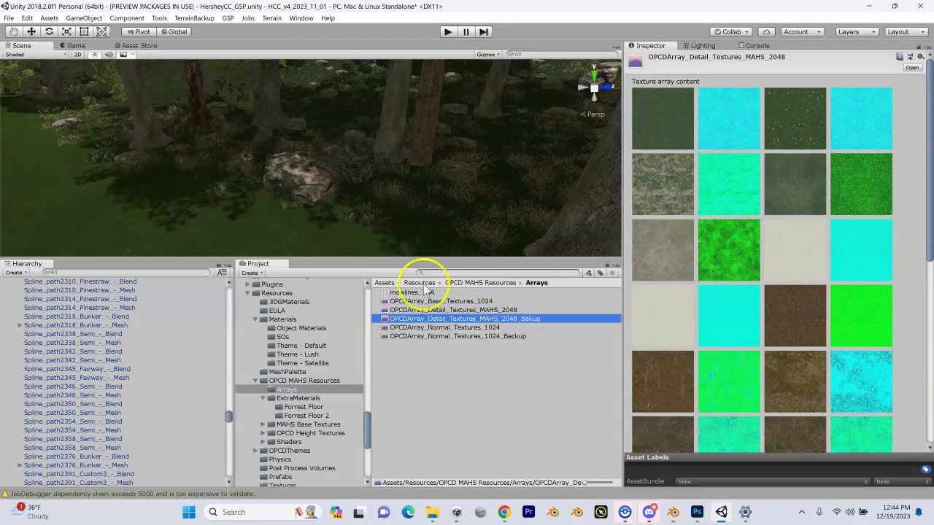
{"action": "left_click", "coordinate": [417, 223]}
{"action": "scroll", "coordinate": [705, 324], "scroll_direction": "down", "scroll_amount": 3}
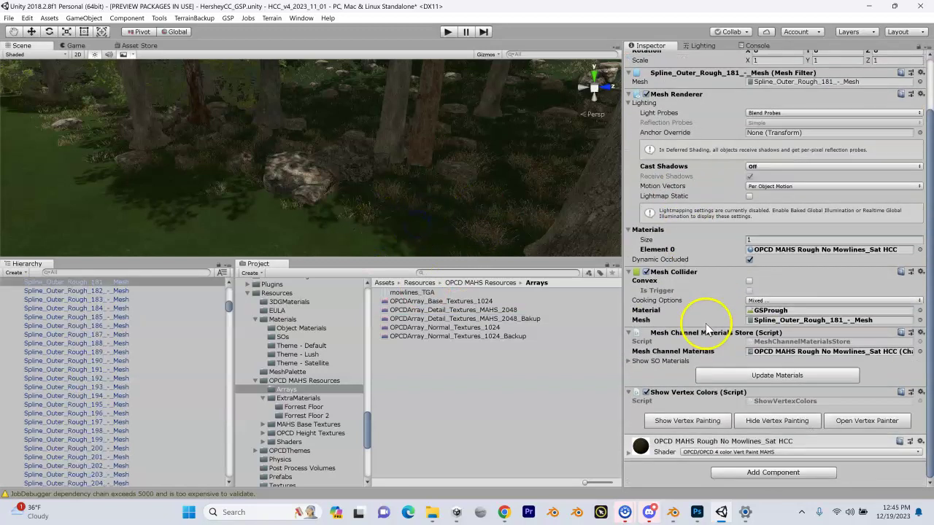
{"action": "left_click", "coordinate": [434, 188]}
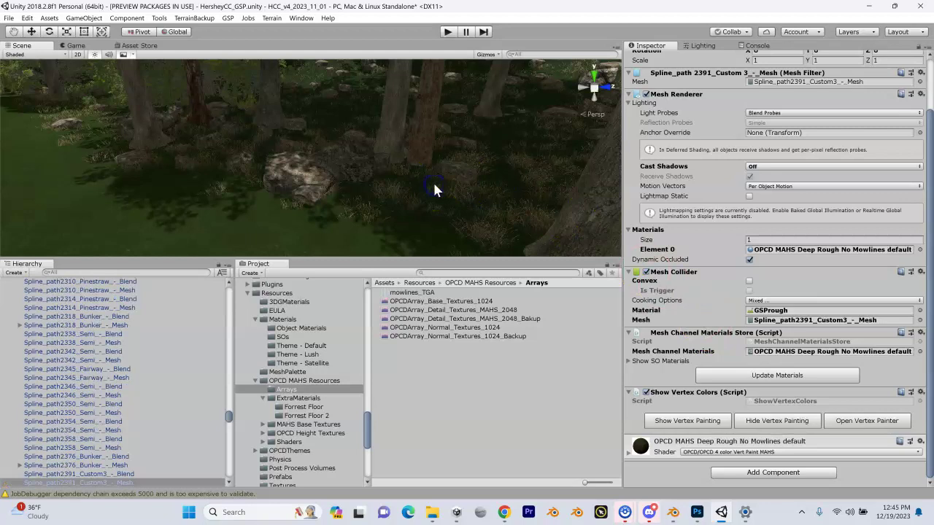
{"action": "left_click", "coordinate": [786, 252]}
{"action": "left_click", "coordinate": [452, 385]}
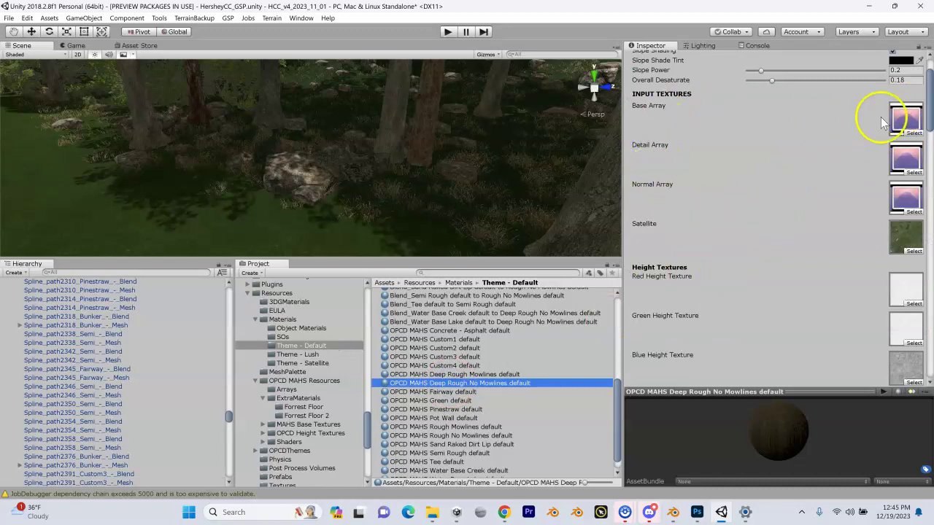
{"action": "left_click", "coordinate": [902, 123]}
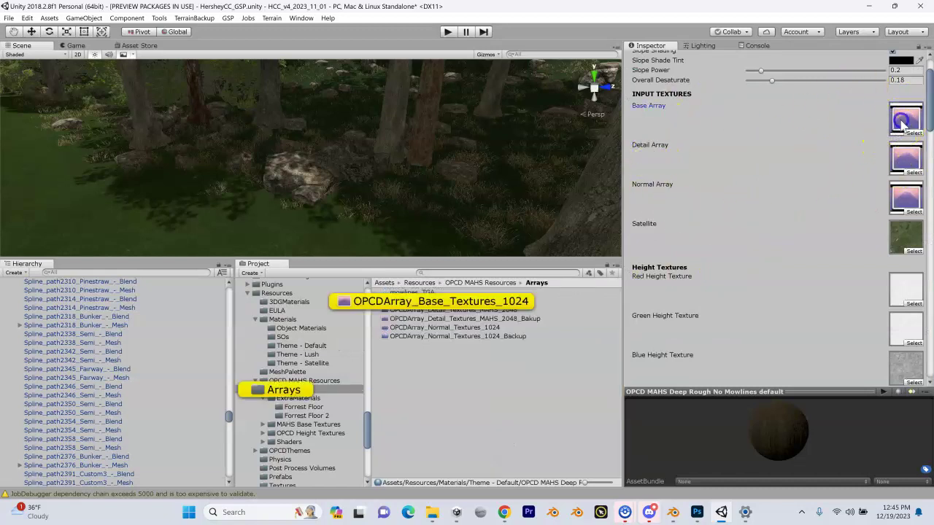
{"action": "left_click", "coordinate": [898, 162]}
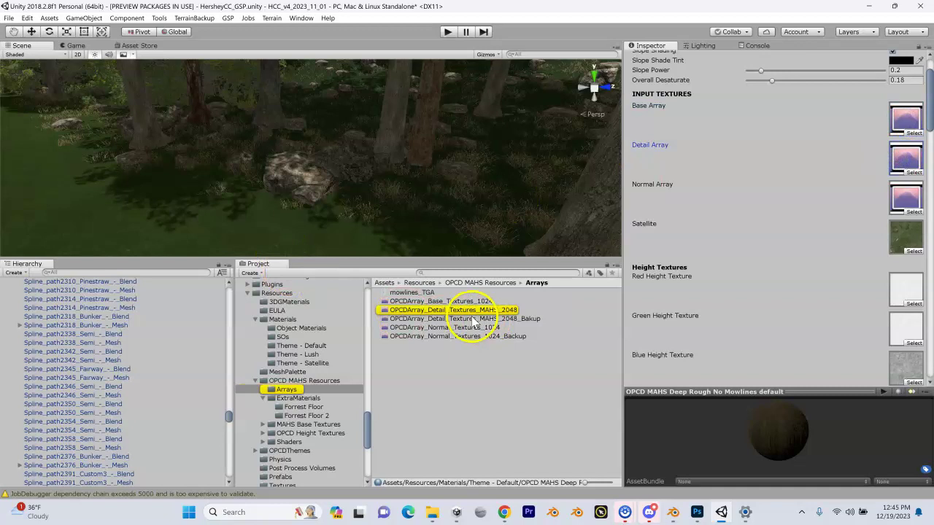
{"action": "left_click", "coordinate": [903, 197]}
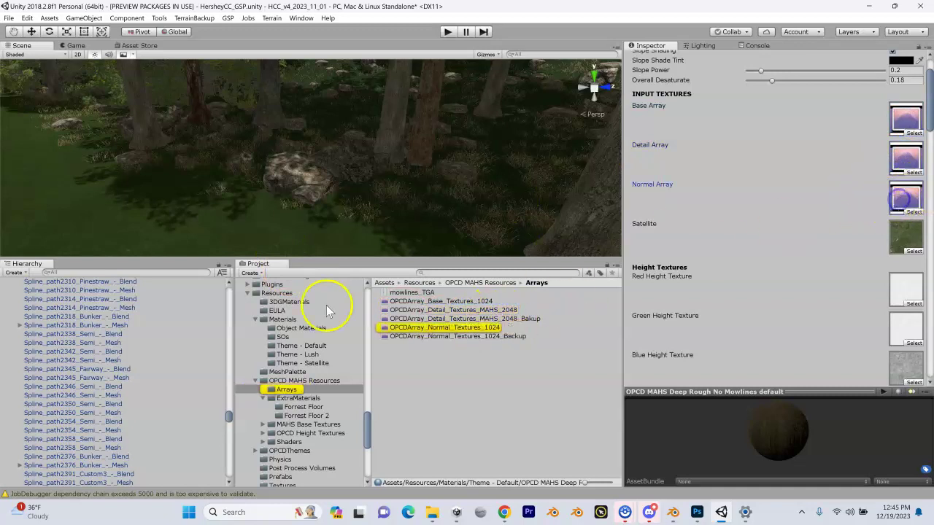
{"action": "left_click", "coordinate": [511, 319]}
{"action": "left_click_drag", "start_coordinate": [510, 319], "coordinate": [817, 156]}
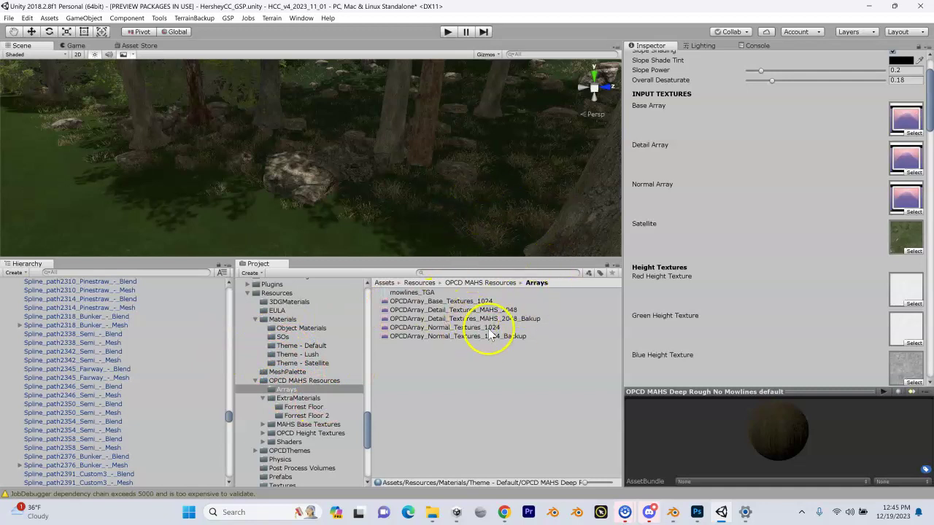
{"action": "mouse_move", "coordinate": [375, 121]}
{"action": "left_mouse_down", "text": "alt"}
{"action": "mouse_move", "coordinate": [400, 139]}
{"action": "mouse_move", "coordinate": [387, 146]}
{"action": "mouse_move", "coordinate": [390, 127]}
{"action": "left_mouse_up", "text": "alt"}
{"action": "left_click", "coordinate": [387, 158]}
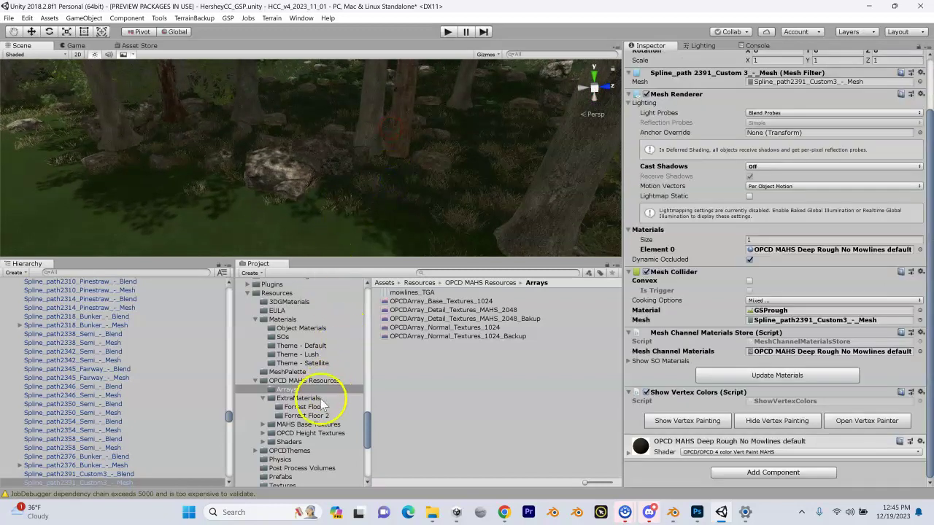
Display the Arrays folder contents, open the Texture Array Creator and move its window clear of the array assets.
{"action": "left_click", "coordinate": [310, 415]}
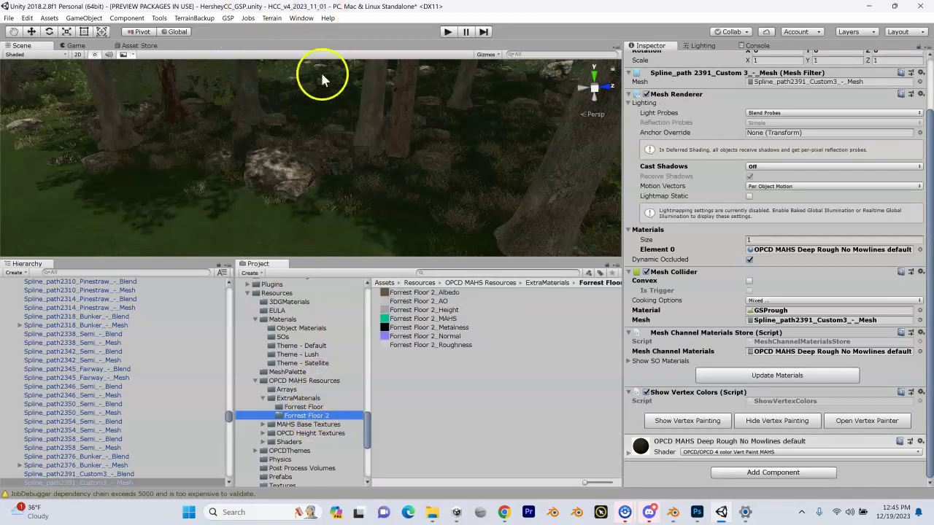
{"action": "left_click", "coordinate": [286, 389]}
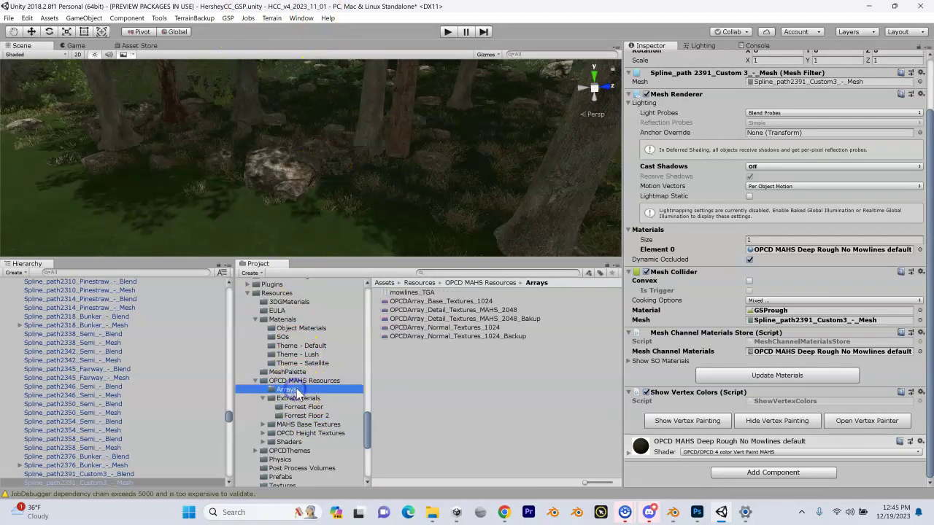
{"action": "left_click", "coordinate": [301, 17]}
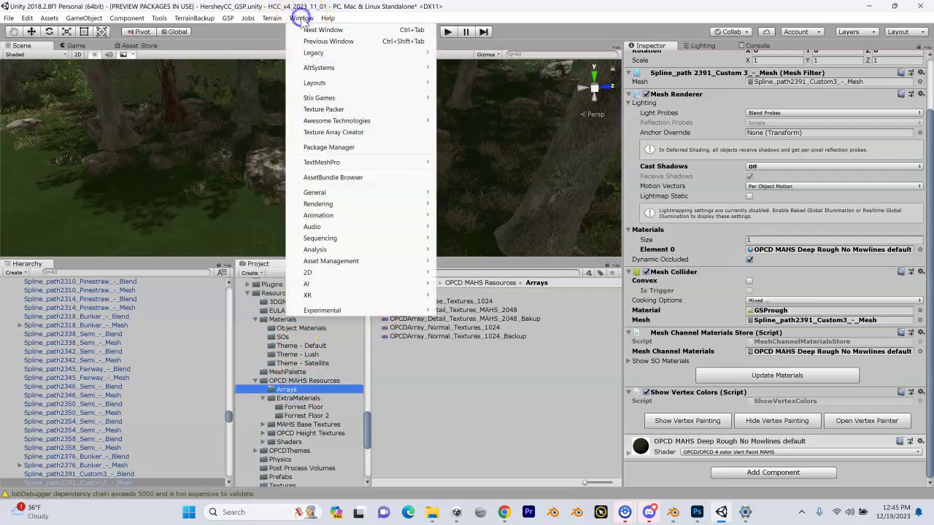
{"action": "left_click", "coordinate": [326, 132]}
{"action": "left_click", "coordinate": [150, 21]}
{"action": "left_click_drag", "start_coordinate": [146, 22], "coordinate": [230, 19]}
{"action": "mouse_move", "coordinate": [150, 16]}
{"action": "left_mouse_down"}
{"action": "mouse_move", "coordinate": [130, 13]}
{"action": "mouse_move", "coordinate": [139, 14]}
{"action": "left_mouse_up"}
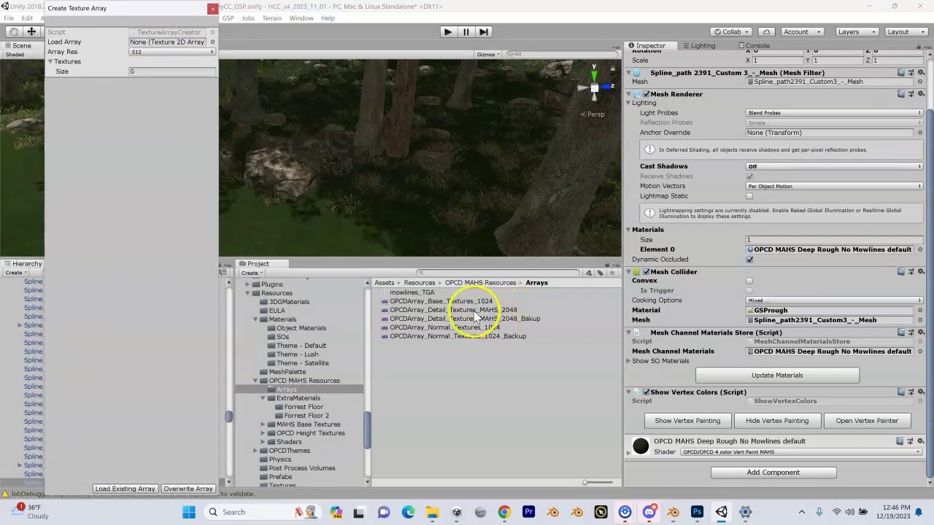
Assign OPCDArray_Detail_Textures_MAHS_2048 as the array to load, set Array Res to 2048 and load the existing array.
{"action": "left_click_drag", "start_coordinate": [475, 314], "coordinate": [158, 42]}
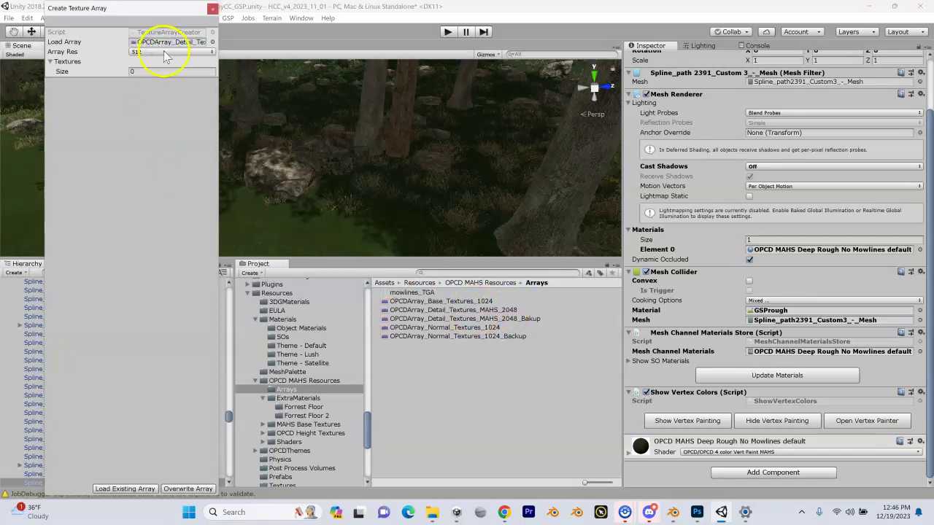
{"action": "left_click", "coordinate": [139, 52]}
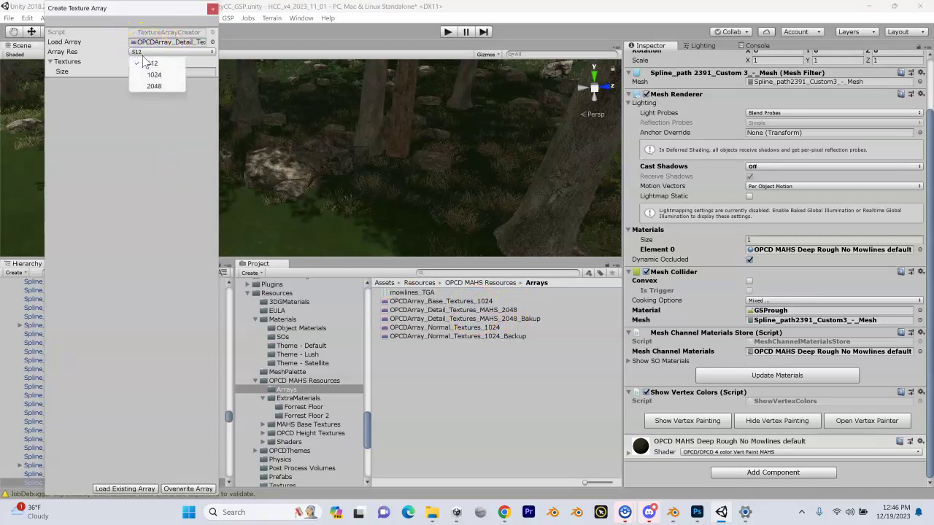
{"action": "left_click", "coordinate": [152, 85]}
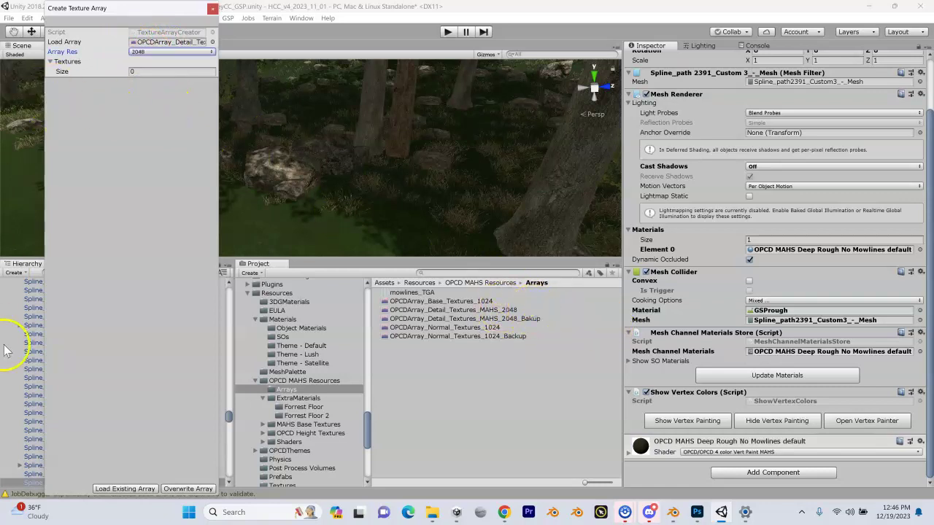
{"action": "left_click", "coordinate": [125, 489]}
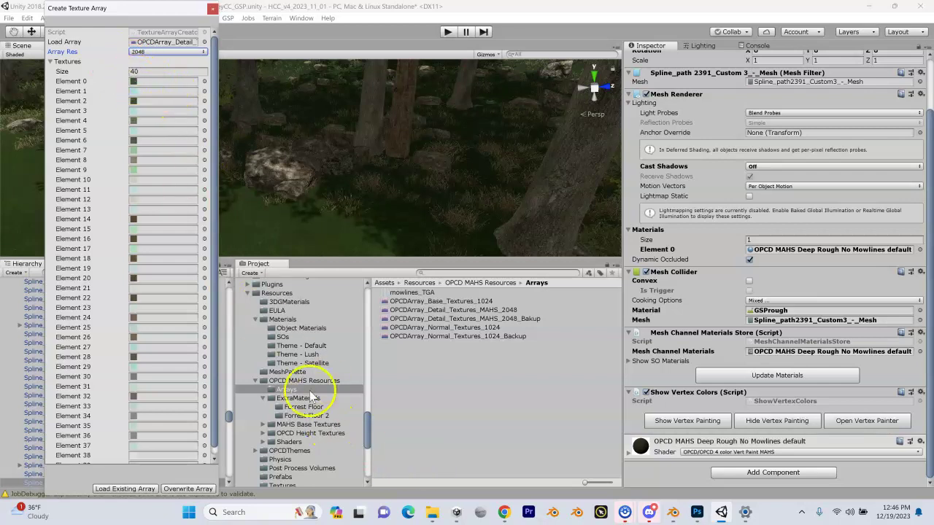
Display the Forrest Floor 2 folder's textures and set the loaded detail array's Textures size to 42.
{"action": "left_click", "coordinate": [310, 415]}
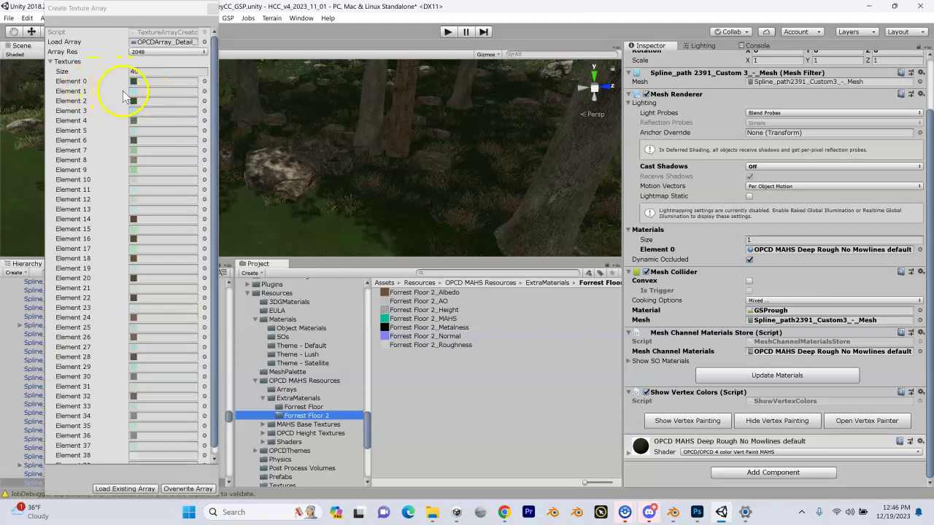
{"action": "scroll", "coordinate": [139, 250], "scroll_direction": "down", "scroll_amount": 1}
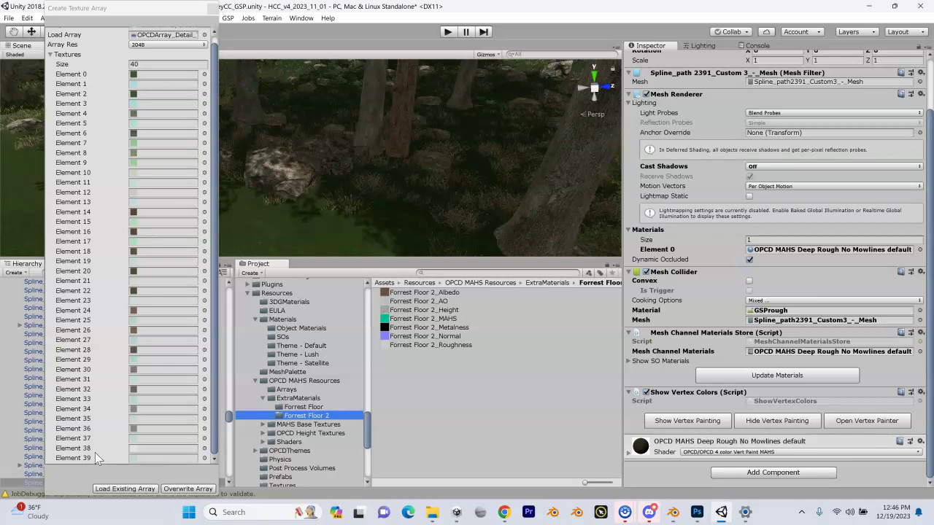
{"action": "left_click", "coordinate": [146, 64]}
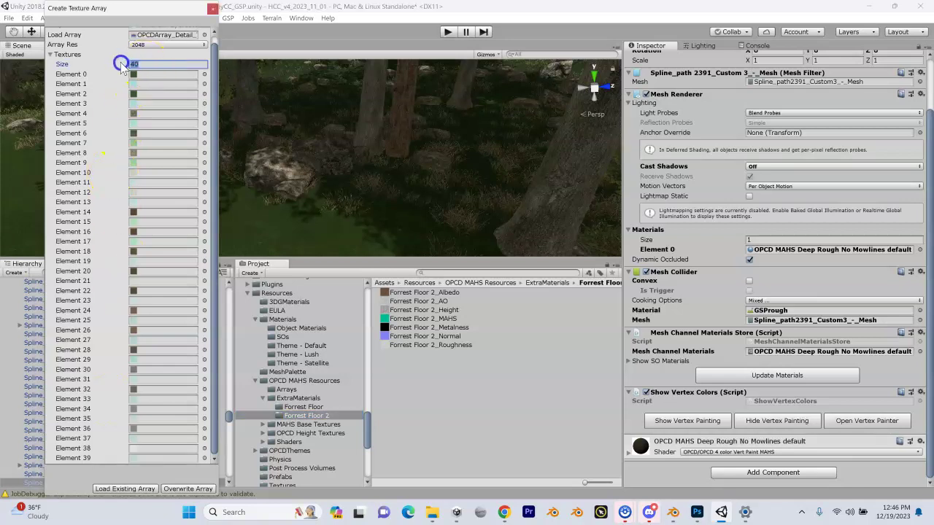
{"action": "type", "text": "4"}
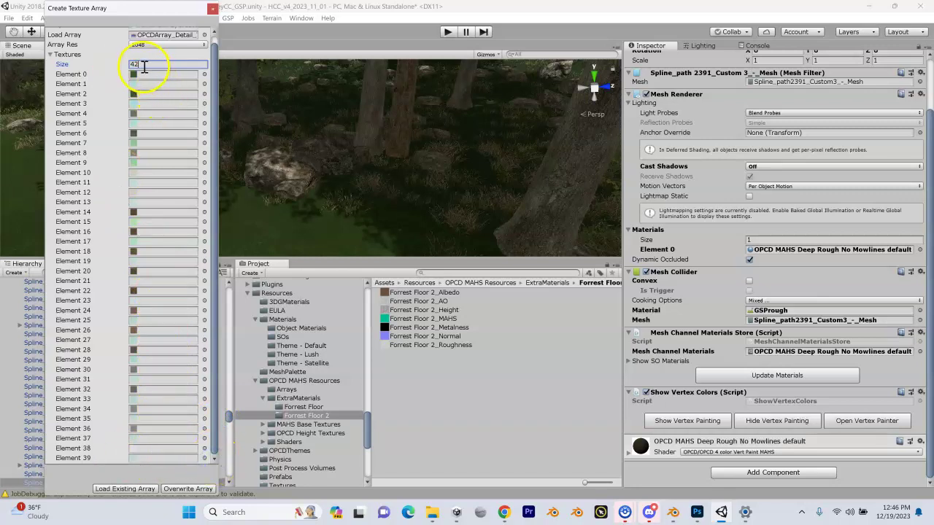
{"action": "scroll", "coordinate": [146, 183], "scroll_direction": "down", "scroll_amount": 1}
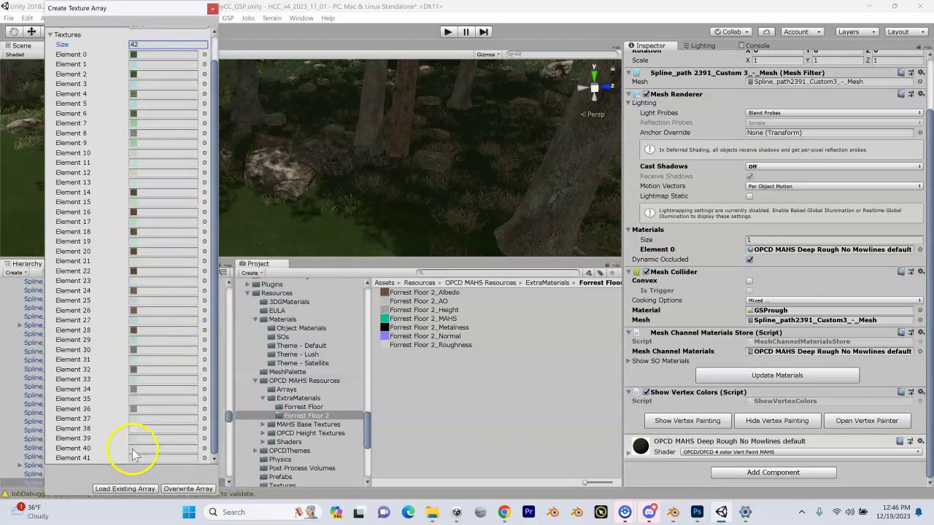
Assign Forrest Floor 2_Albedo to Element 40 and Forrest Floor 2_MAHS to Element 41, and overwrite the detail array.
{"action": "left_click", "coordinate": [438, 293]}
{"action": "left_click_drag", "start_coordinate": [438, 292], "coordinate": [137, 448]}
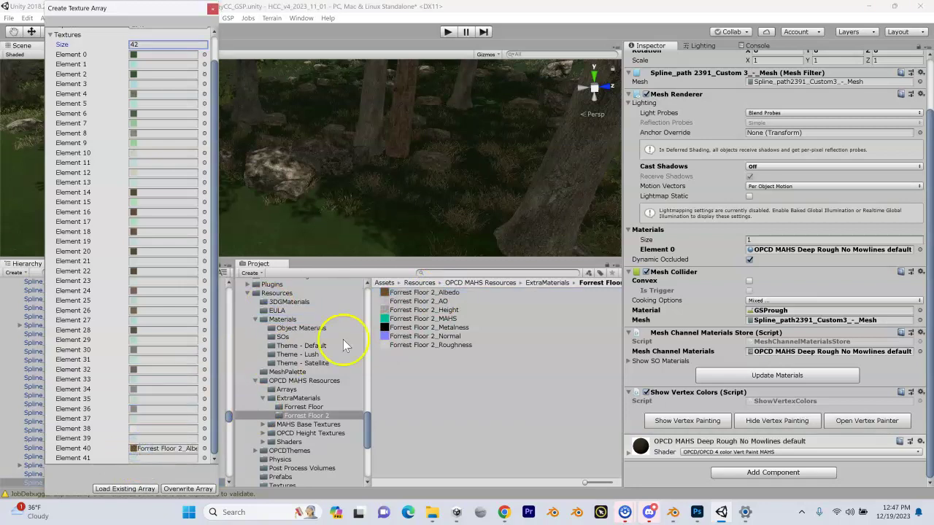
{"action": "left_click_drag", "start_coordinate": [424, 326], "coordinate": [155, 458]}
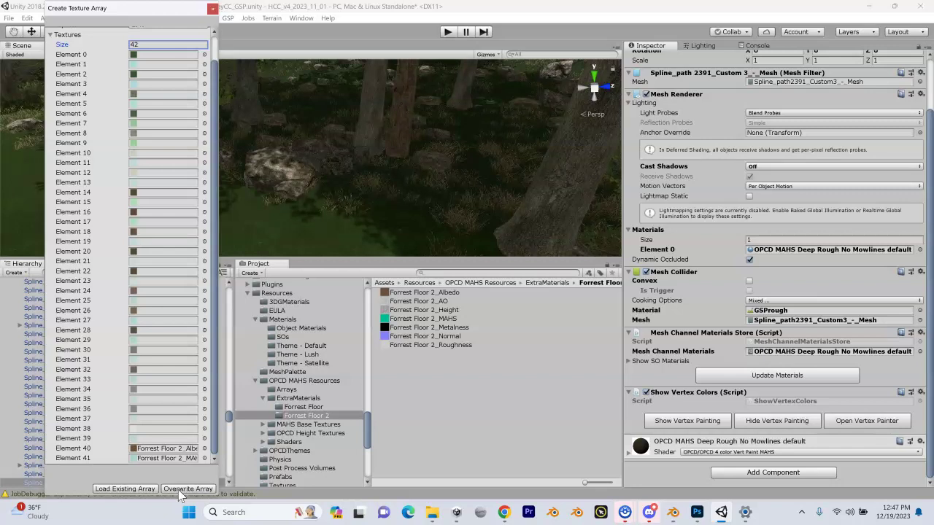
{"action": "left_click", "coordinate": [183, 489]}
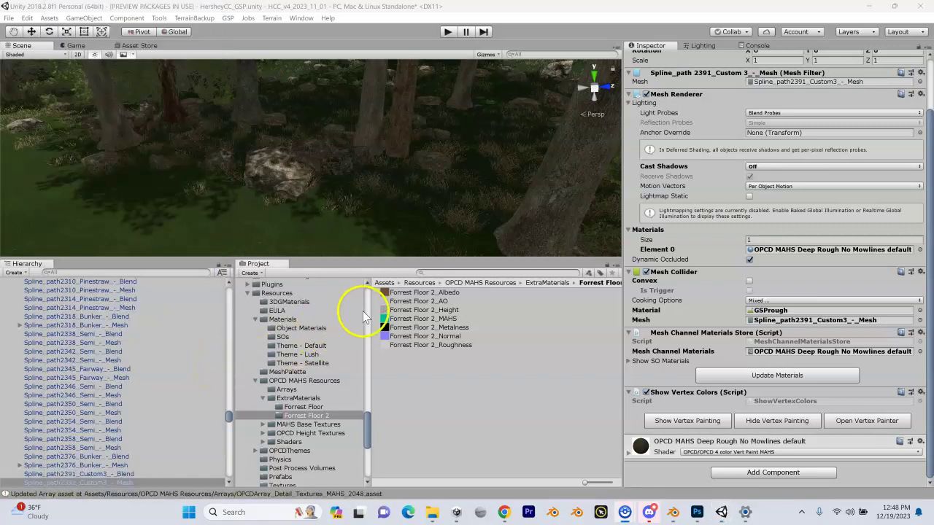
Display the Arrays folder contents and reopen the Texture Array Creator.
{"action": "left_click", "coordinate": [295, 390]}
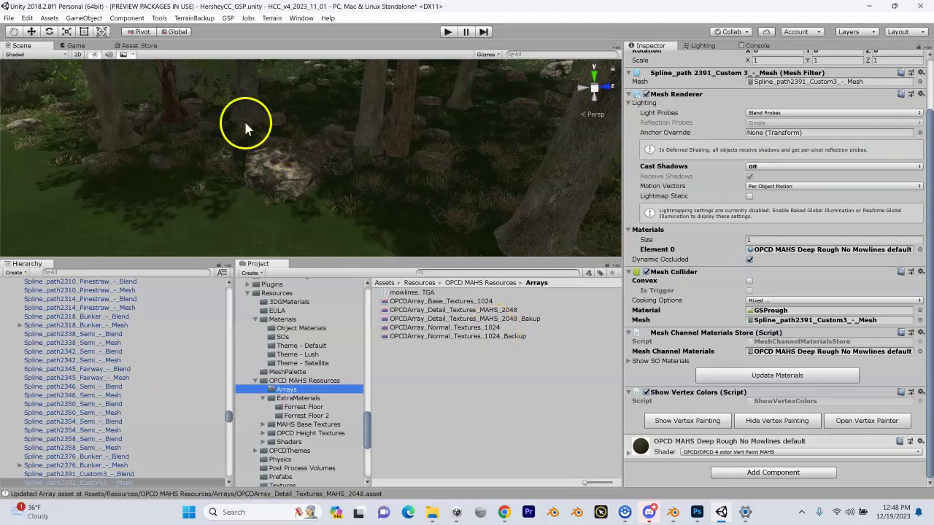
{"action": "left_click", "coordinate": [300, 18]}
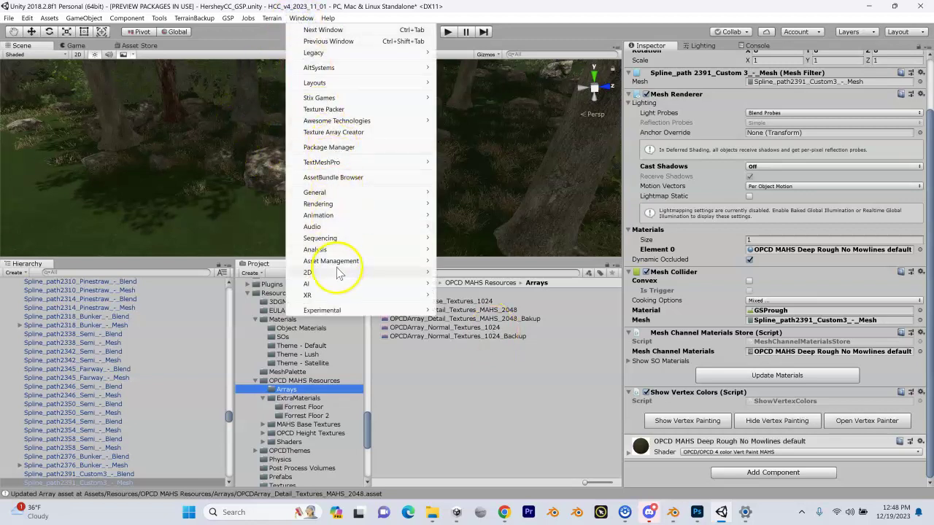
{"action": "left_click", "coordinate": [328, 134]}
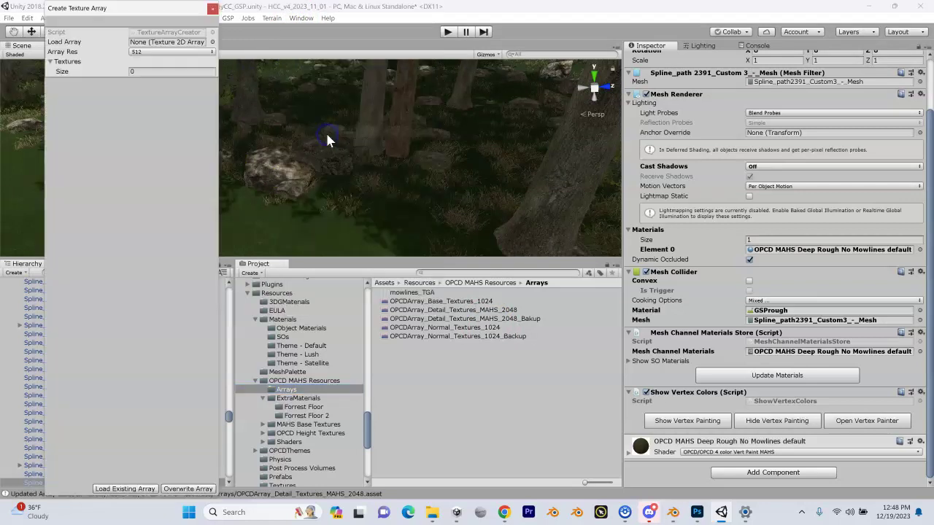
Assign OPCDArray_Normal_Textures_1024 as the array to load, set Array Res to 1024 and load the existing array.
{"action": "left_click", "coordinate": [453, 328]}
{"action": "left_click_drag", "start_coordinate": [454, 330], "coordinate": [146, 141]}
{"action": "left_click", "coordinate": [440, 329]}
{"action": "left_click", "coordinate": [172, 45]}
{"action": "left_click", "coordinate": [158, 115]}
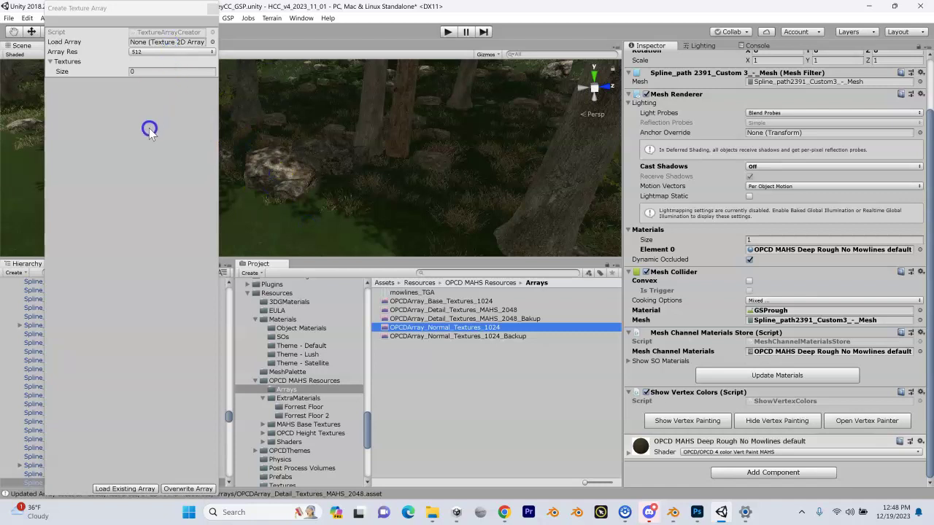
{"action": "left_click_drag", "start_coordinate": [416, 322], "coordinate": [423, 332]}
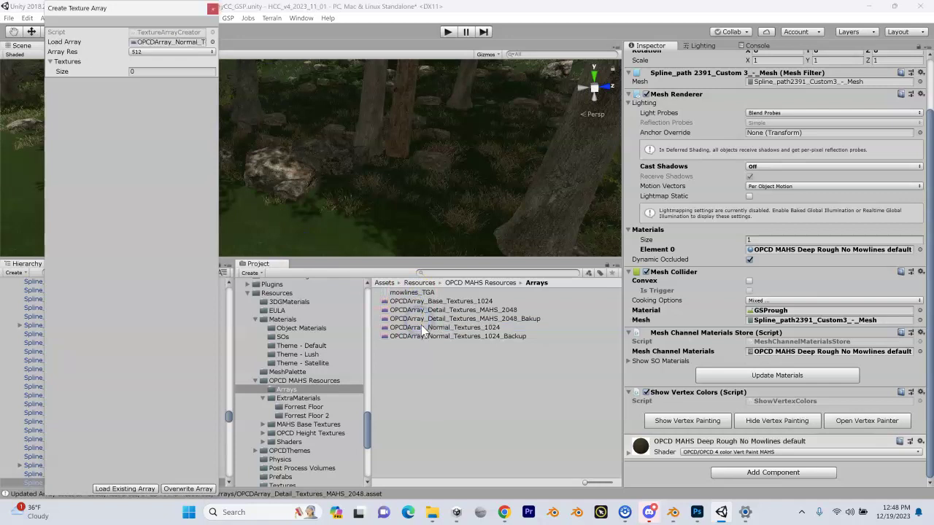
{"action": "left_click", "coordinate": [192, 50]}
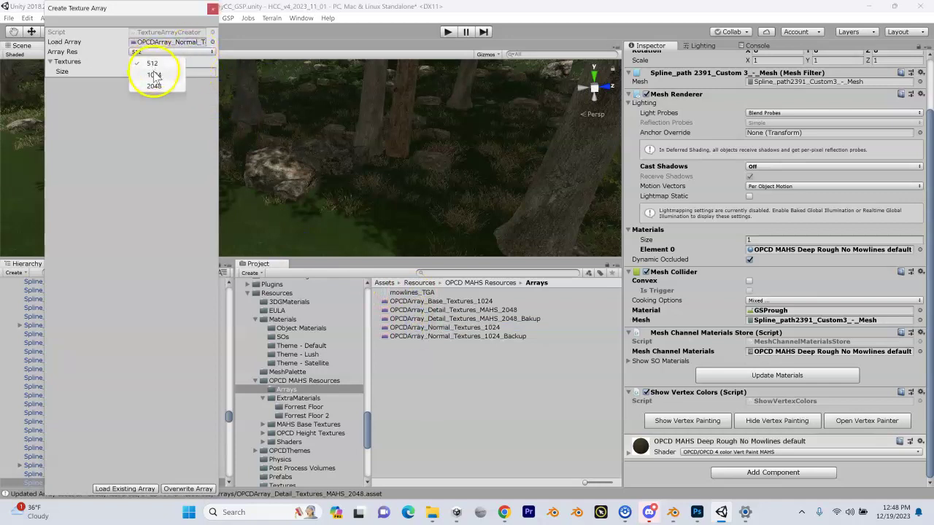
{"action": "left_click", "coordinate": [154, 75]}
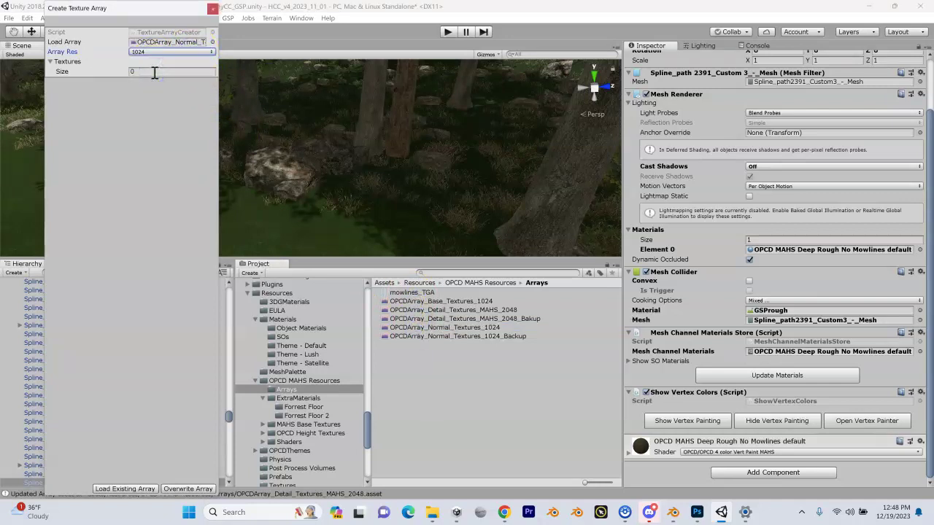
{"action": "left_click", "coordinate": [111, 488]}
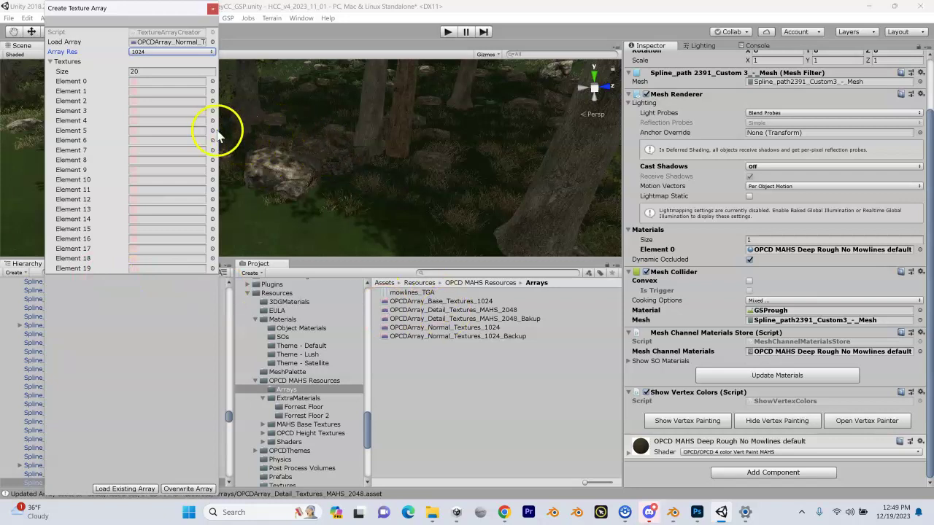
Set the normal array's Textures size to 21 and assign Forrest Floor 2_Normal to Element 20.
{"action": "left_click", "coordinate": [123, 71]}
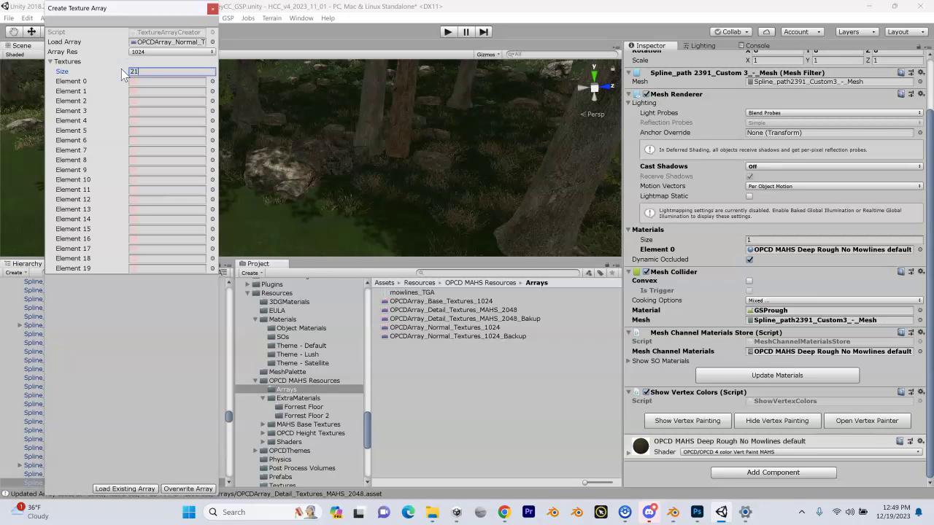
{"action": "left_click", "coordinate": [133, 207]}
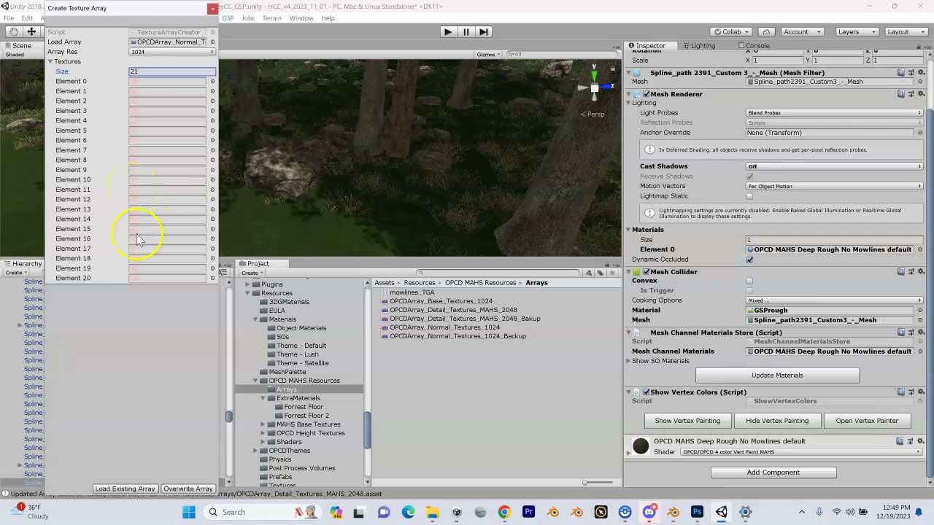
{"action": "left_click", "coordinate": [443, 329]}
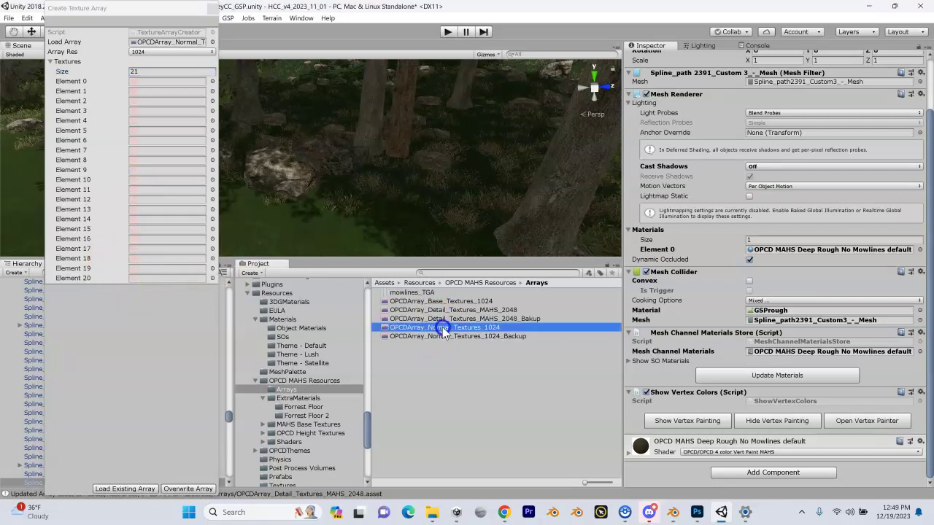
{"action": "left_click", "coordinate": [301, 415]}
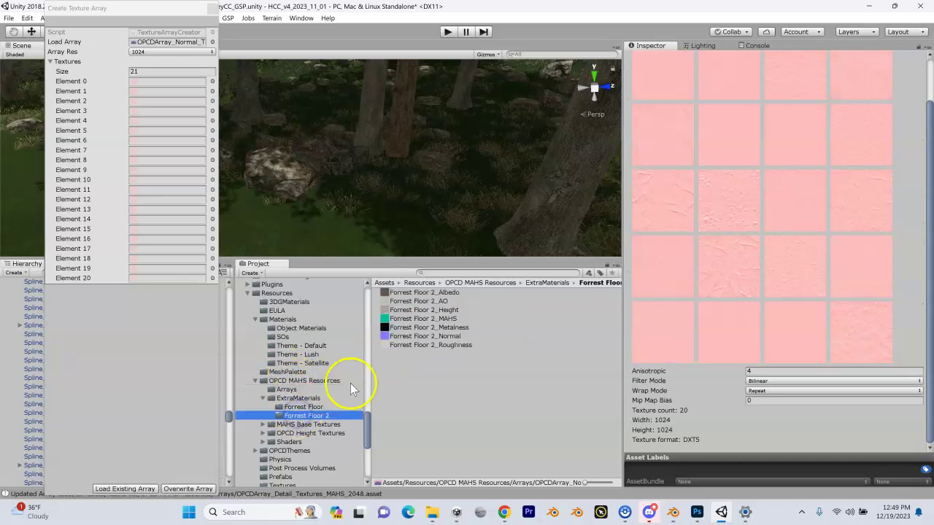
{"action": "left_click_drag", "start_coordinate": [416, 340], "coordinate": [149, 279]}
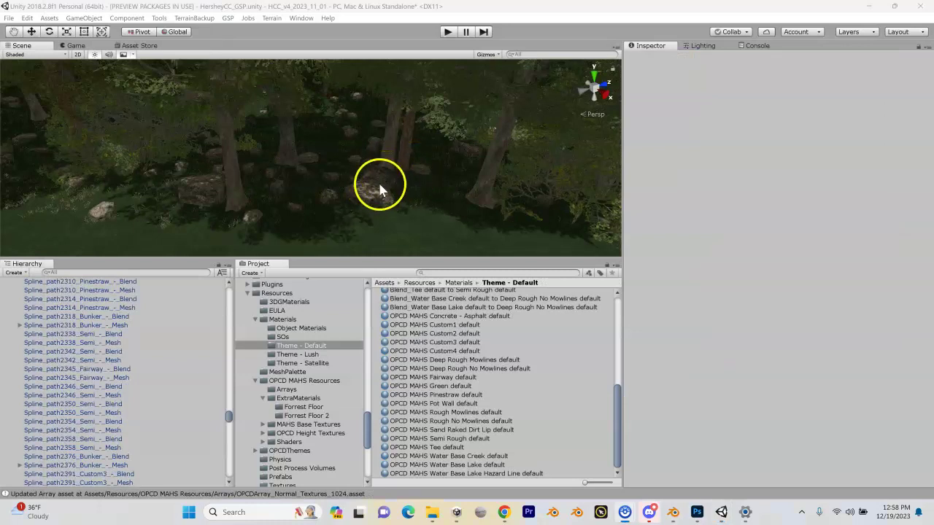
Select the forest ground mesh and locate its Element 0 material among the project's assets.
{"action": "right_click_drag", "start_coordinate": [379, 189], "coordinate": [307, 177]}
{"action": "left_click", "coordinate": [312, 155]}
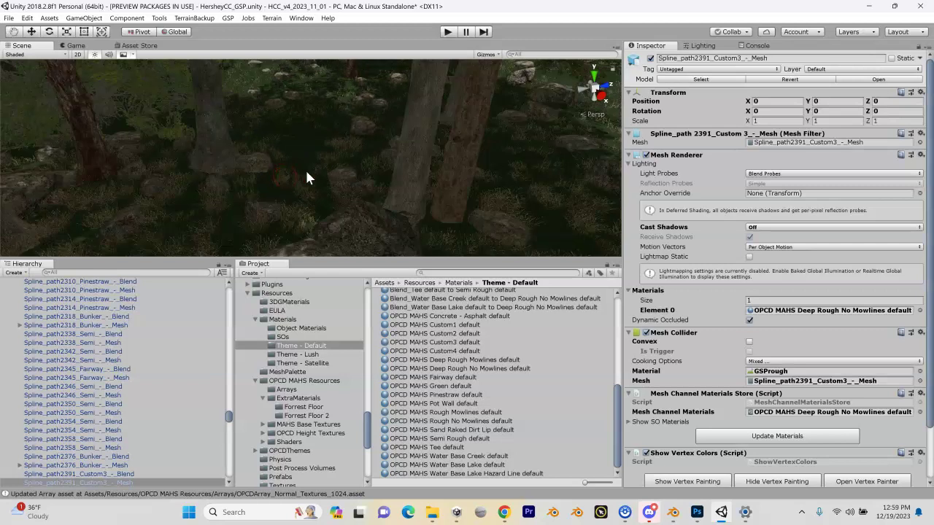
{"action": "left_click", "coordinate": [817, 312]}
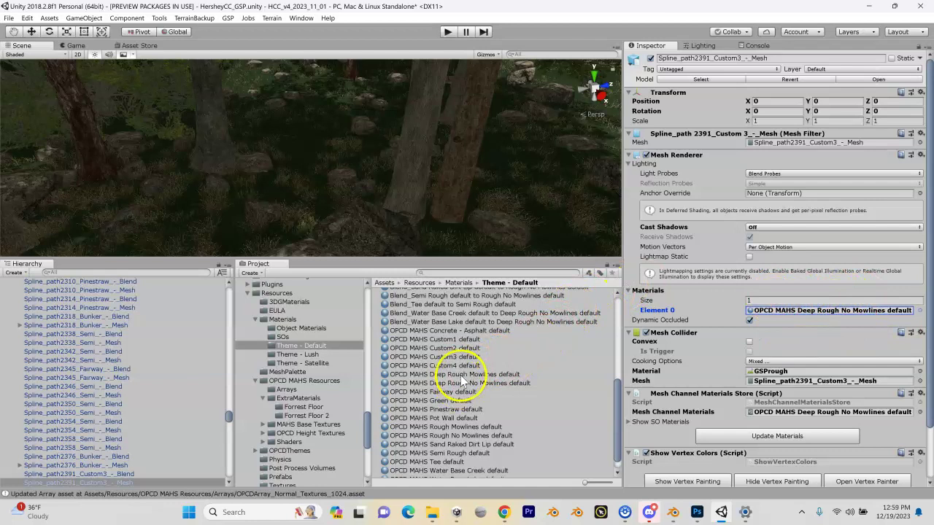
{"action": "left_click", "coordinate": [850, 313]}
Duplicate the OPCD MAHS Deep Rough No Mowlines default material and name the copy OPCD MAHS Forest Floor.
{"action": "left_click", "coordinate": [506, 384]}
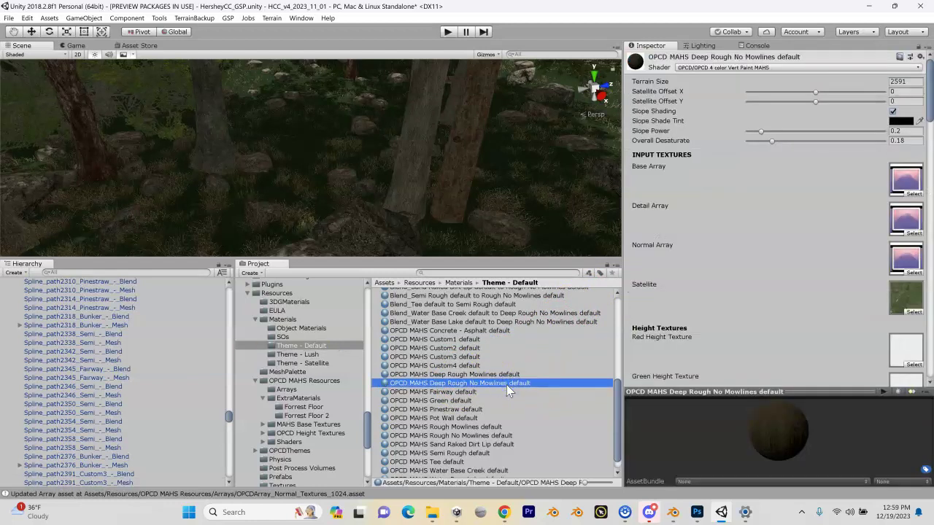
{"action": "key", "text": "ctrl+d"}
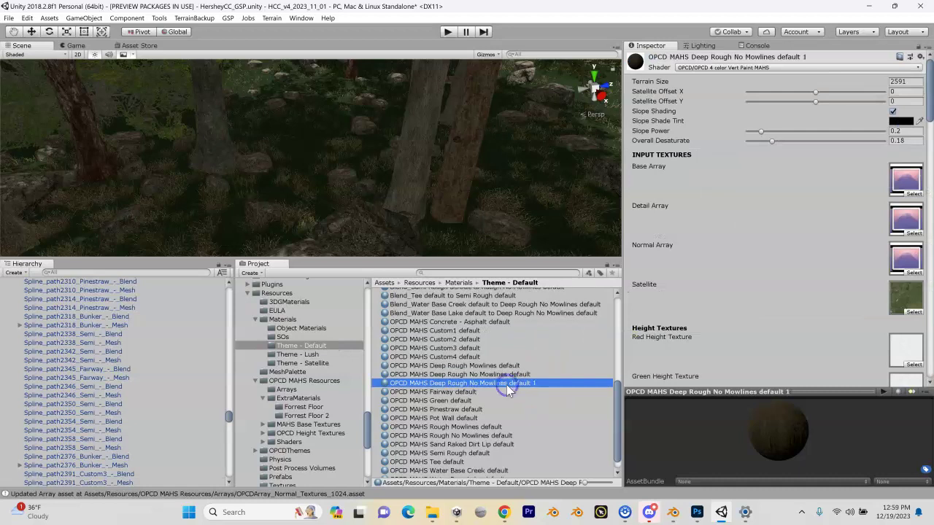
{"action": "left_click", "coordinate": [506, 385]}
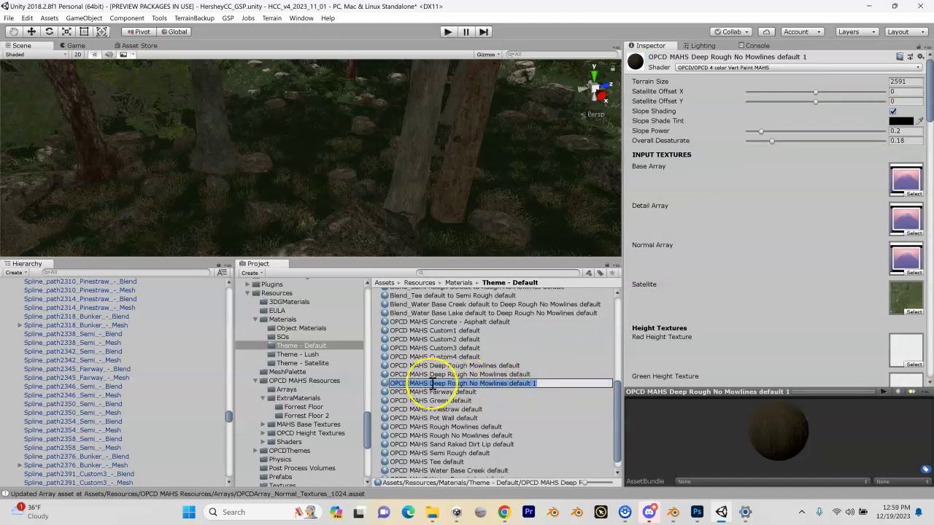
{"action": "left_click_drag", "start_coordinate": [430, 384], "coordinate": [569, 387]}
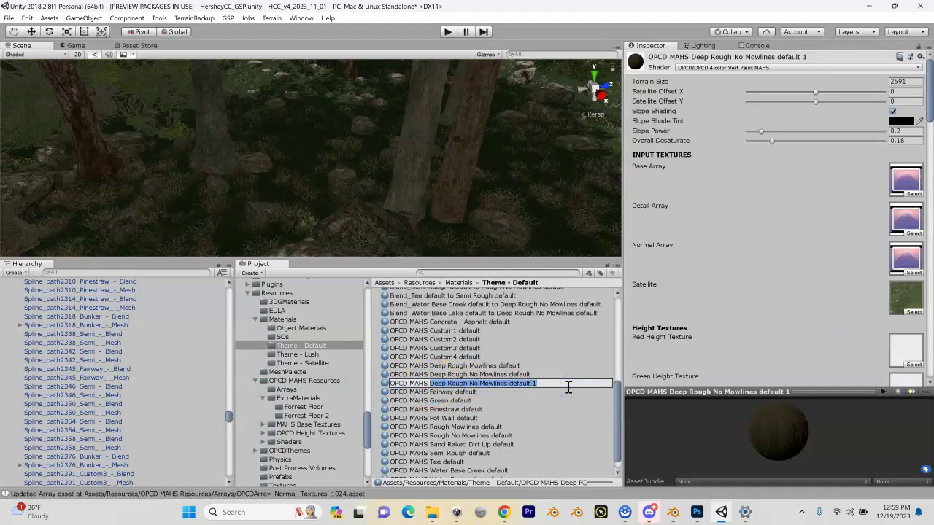
{"action": "type", "text": "Forest F"}
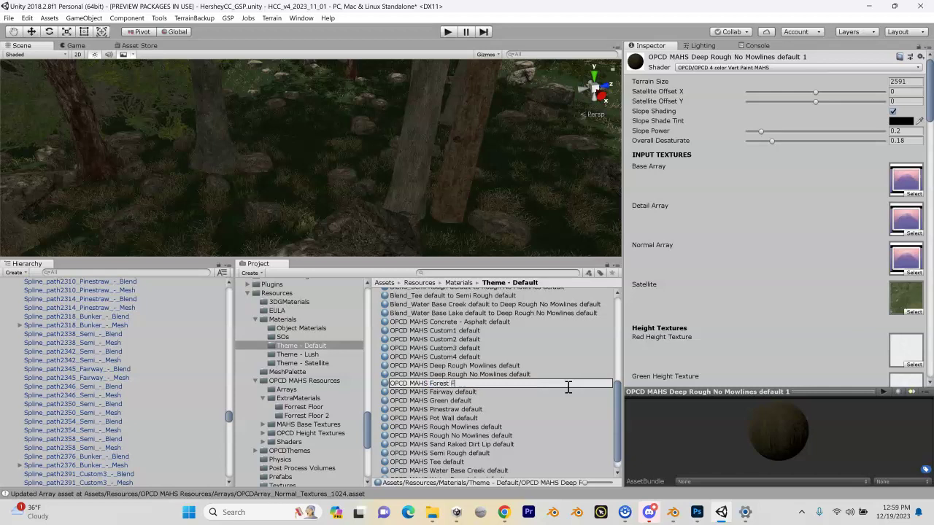
{"action": "type", "text": "loor"}
{"action": "key", "text": "Return"}
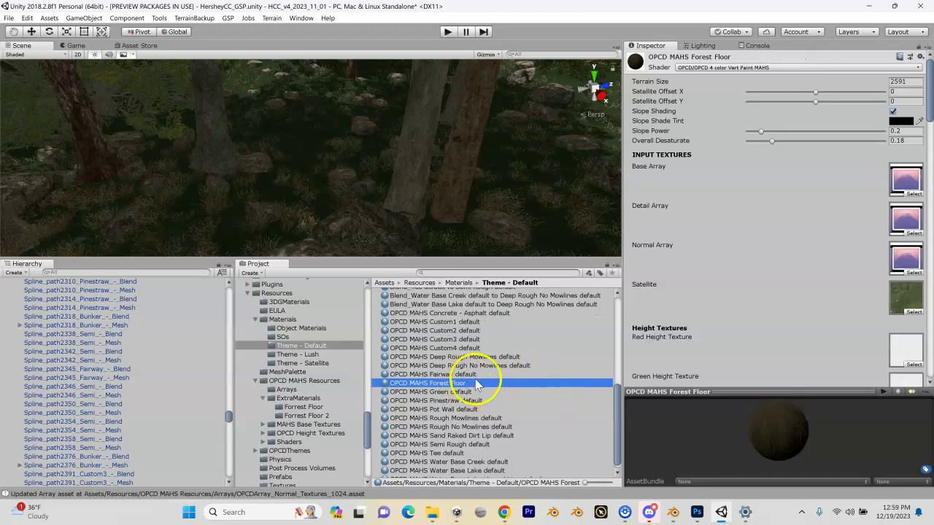
Apply OPCD MAHS Forest Floor to the forest ground mesh and set the material's Red Detail Index to 40.
{"action": "left_click", "coordinate": [306, 145]}
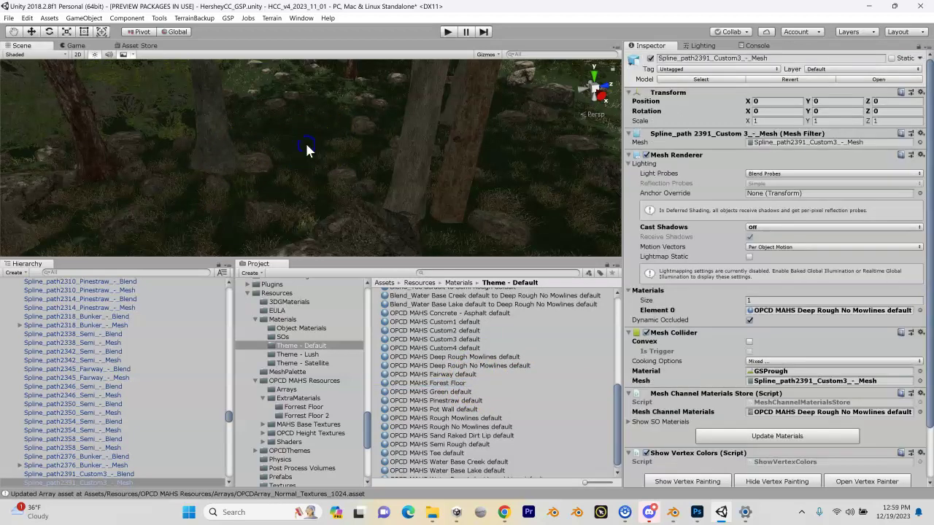
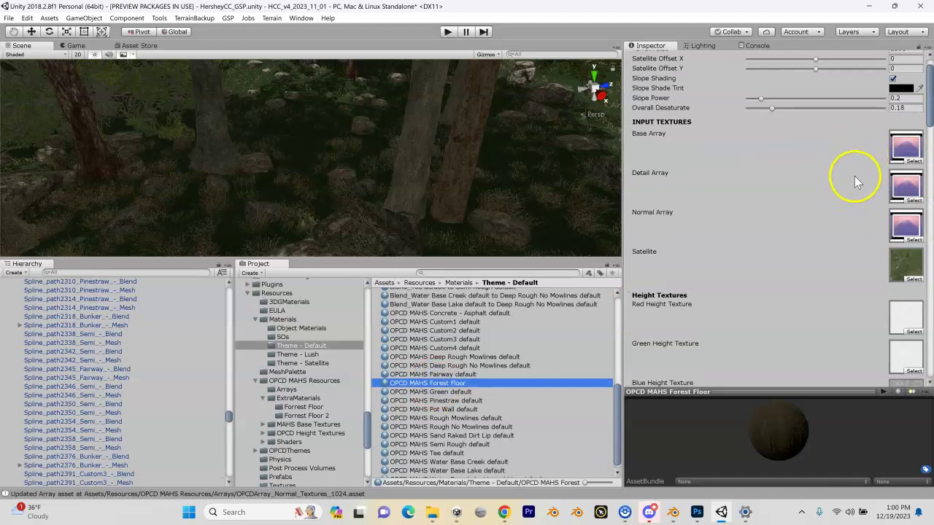
{"action": "scroll", "coordinate": [869, 277], "scroll_direction": "down", "scroll_amount": 2}
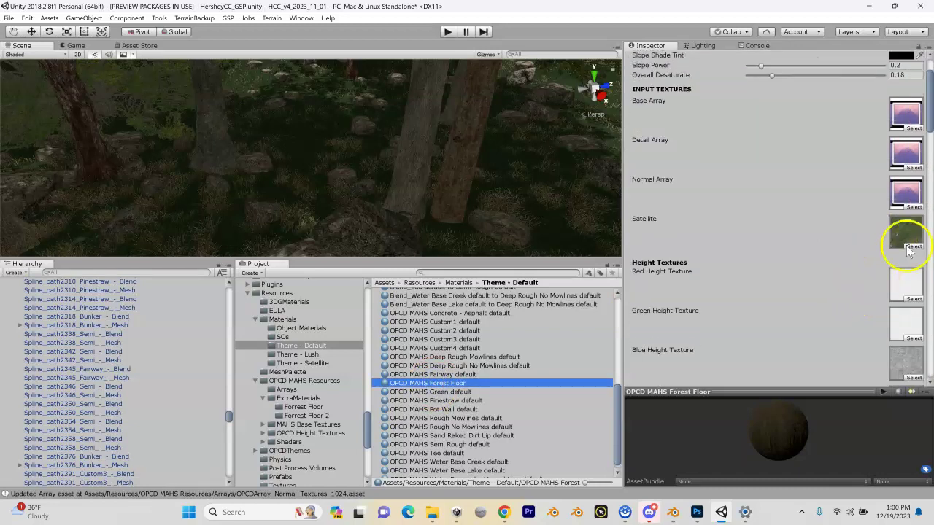
{"action": "scroll", "coordinate": [883, 239], "scroll_direction": "down", "scroll_amount": 2}
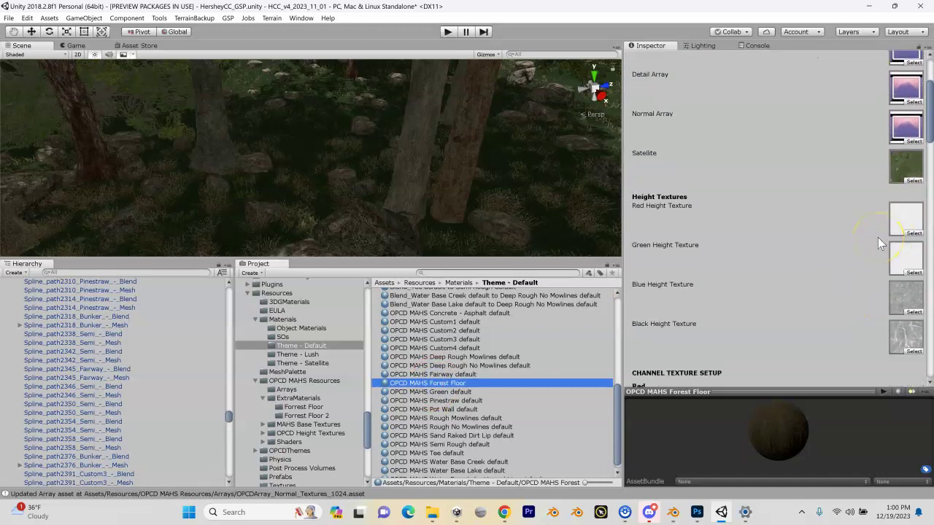
{"action": "scroll", "coordinate": [878, 238], "scroll_direction": "down", "scroll_amount": 4}
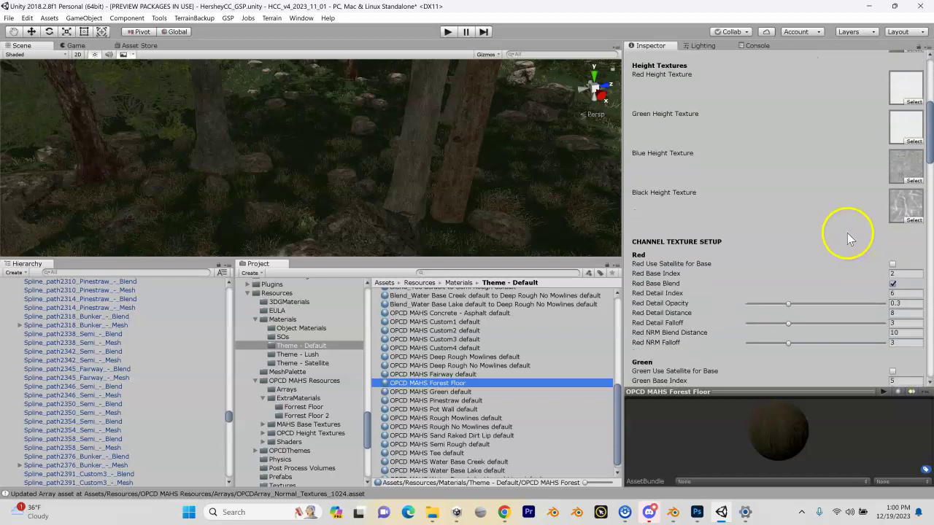
{"action": "scroll", "coordinate": [847, 233], "scroll_direction": "down", "scroll_amount": 1}
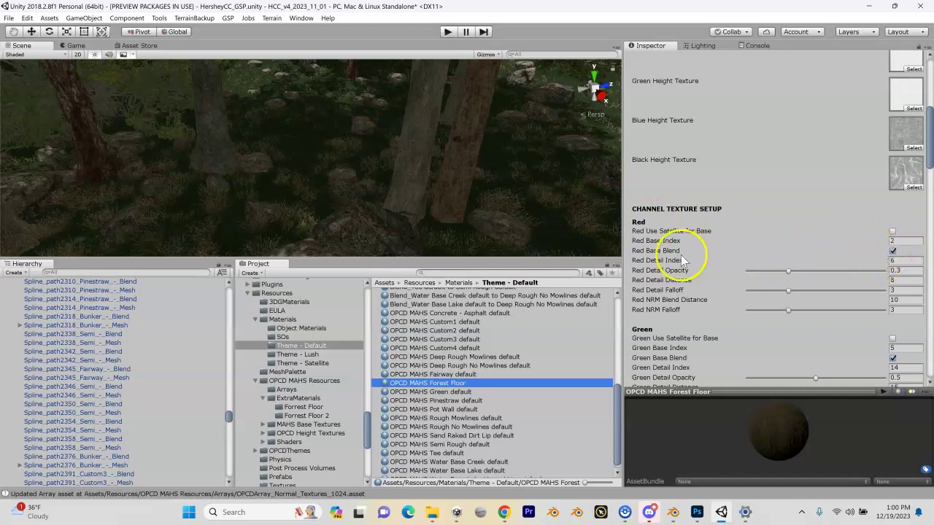
{"action": "left_click", "coordinate": [903, 260]}
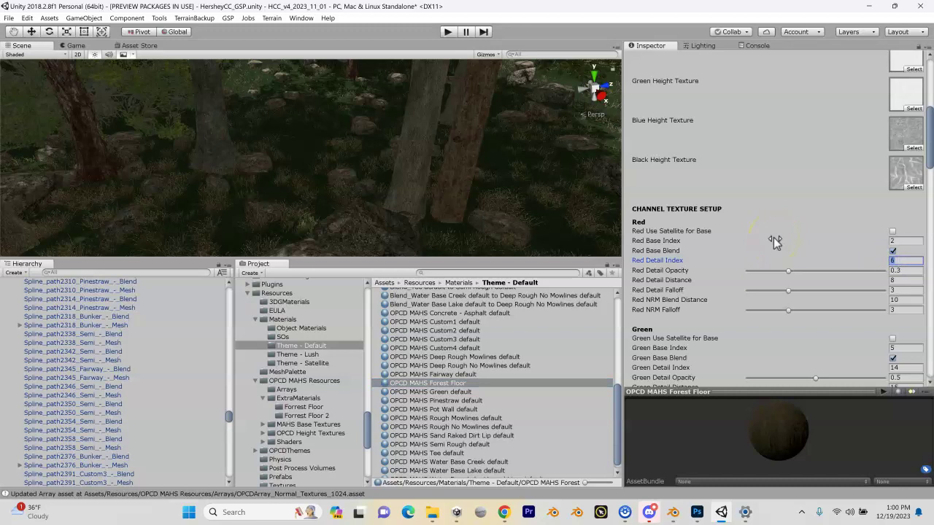
{"action": "type", "text": "40"}
{"action": "left_click", "coordinate": [773, 239]}
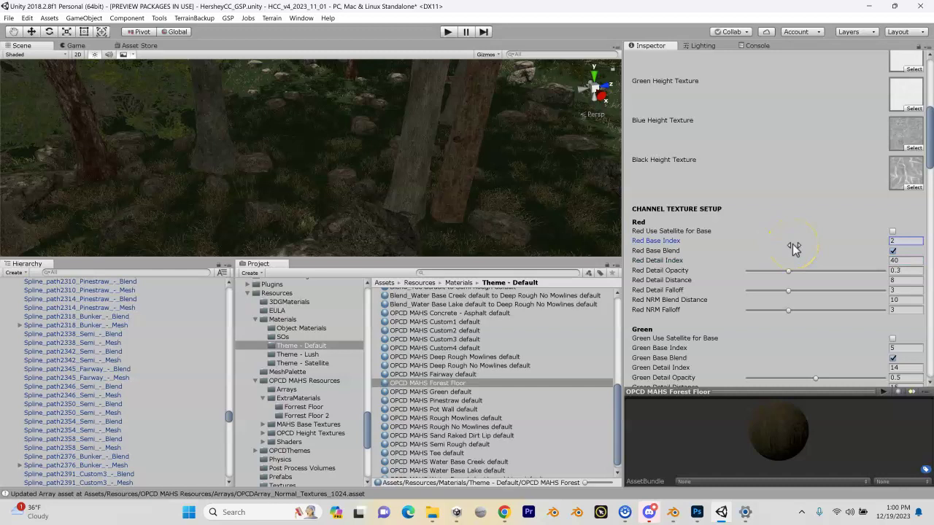
Turn off Red Base Blend for the Forest Floor material's red channel, viewing the forest ground up close.
{"action": "right_click_drag", "start_coordinate": [389, 192], "coordinate": [402, 235]}
{"action": "key", "text": "s"}
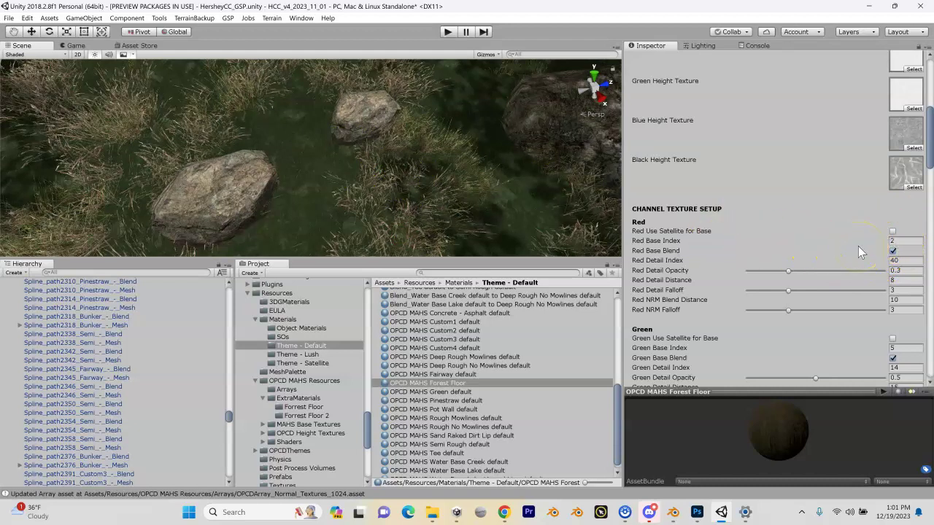
{"action": "scroll", "coordinate": [858, 247], "scroll_direction": "up", "scroll_amount": 5}
{"action": "scroll", "coordinate": [858, 247], "scroll_direction": "down", "scroll_amount": 4}
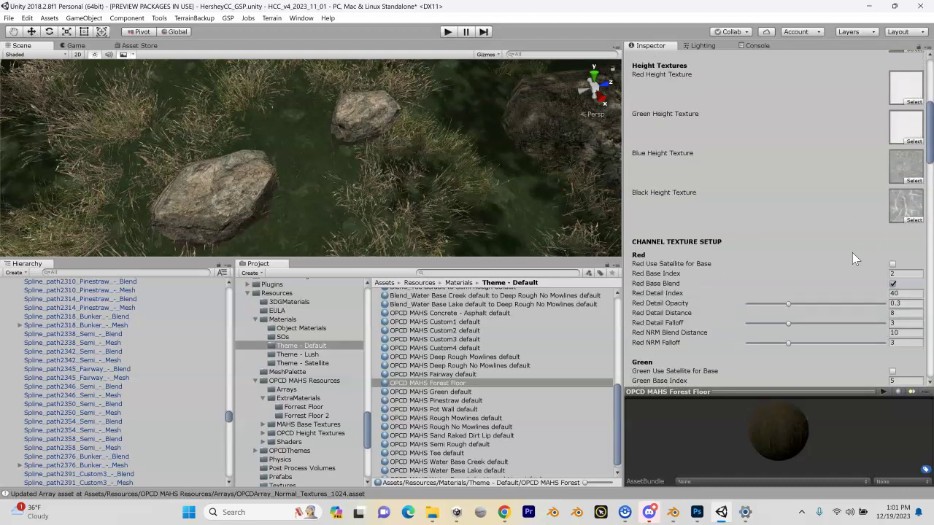
{"action": "left_click", "coordinate": [892, 284]}
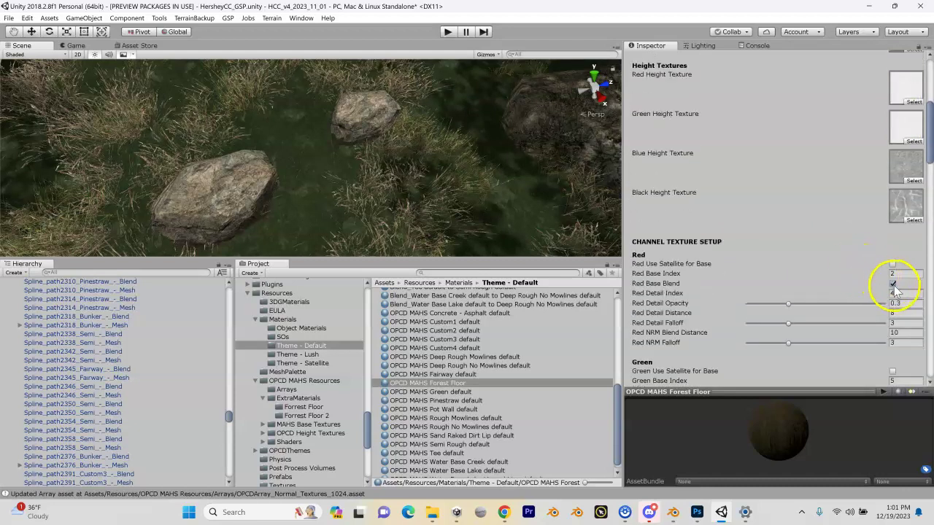
{"action": "left_click", "coordinate": [893, 284]}
{"action": "left_click_drag", "start_coordinate": [292, 151], "coordinate": [334, 111], "text": "alt"}
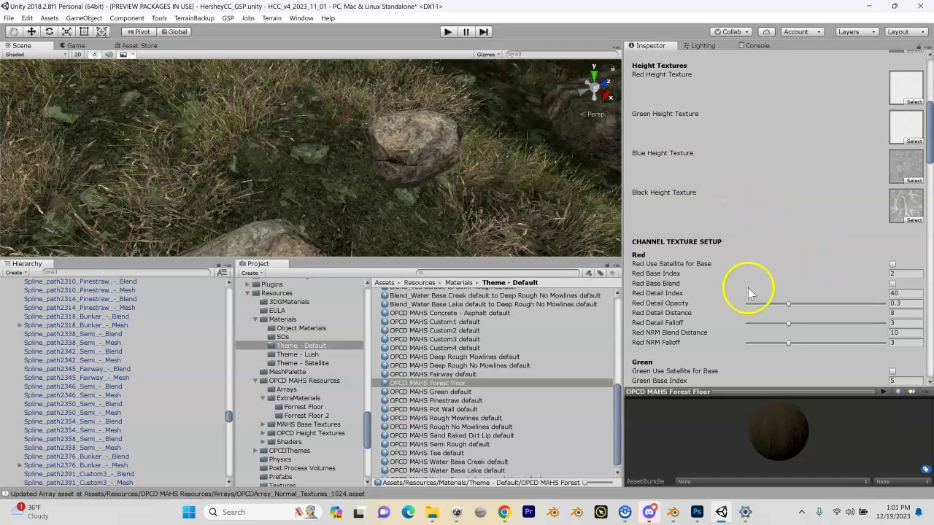
{"action": "left_click", "coordinate": [892, 283]}
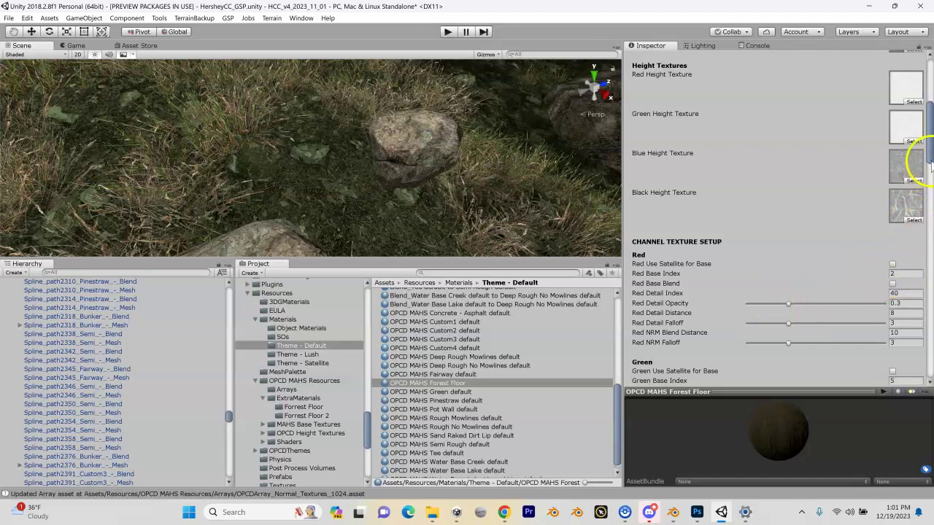
Set the Forest Floor material's Red Overall Color to pure white (FFFFFF).
{"action": "left_click_drag", "start_coordinate": [929, 153], "coordinate": [930, 249]}
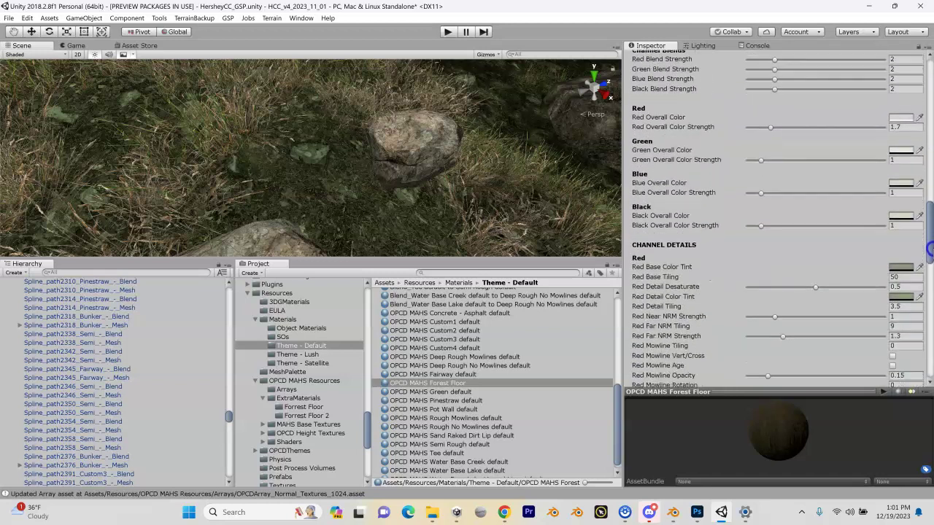
{"action": "left_click", "coordinate": [903, 127]}
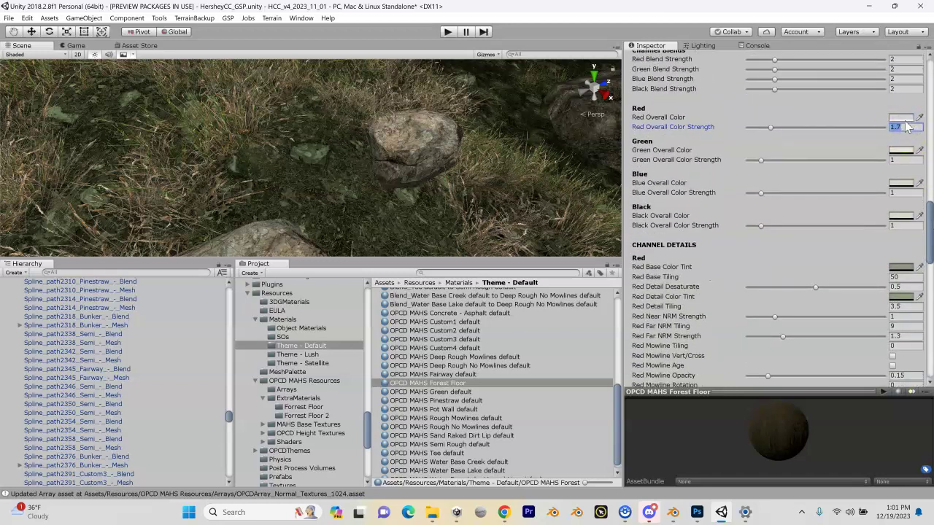
{"action": "left_click", "coordinate": [901, 117]}
{"action": "mouse_move", "coordinate": [73, 307]}
{"action": "left_mouse_down"}
{"action": "mouse_move", "coordinate": [40, 313]}
{"action": "mouse_move", "coordinate": [28, 300]}
{"action": "left_mouse_up"}
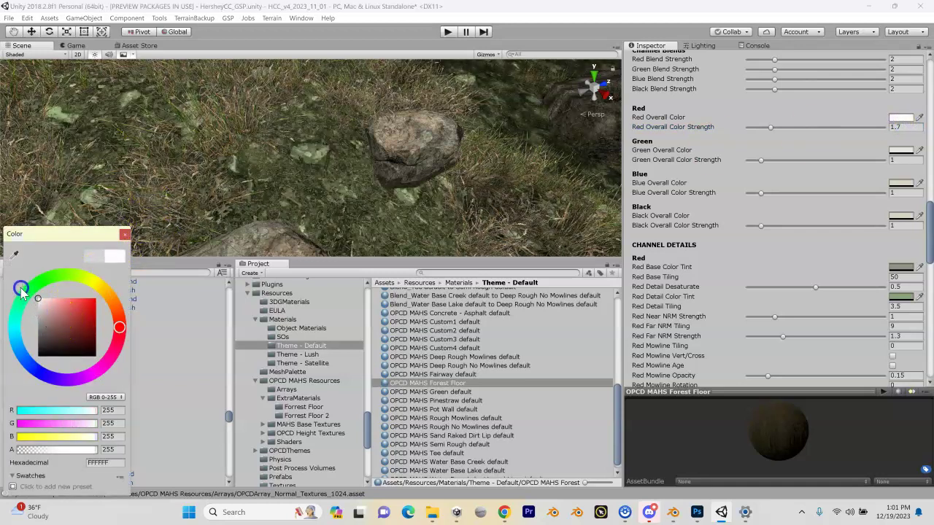
{"action": "left_click", "coordinate": [125, 233]}
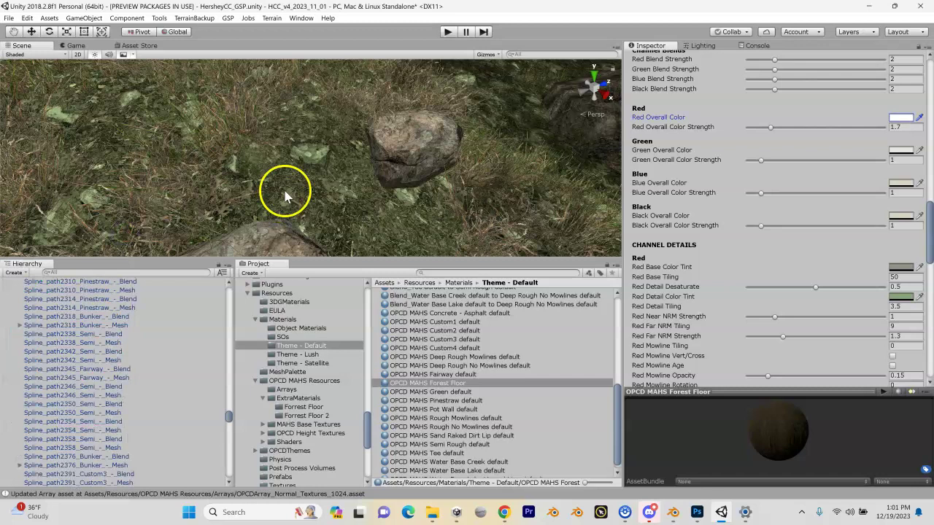
Lighten the red channel's Red Base Color Tint to a pale olive green, about ADB78F.
{"action": "scroll", "coordinate": [798, 224], "scroll_direction": "down", "scroll_amount": 4}
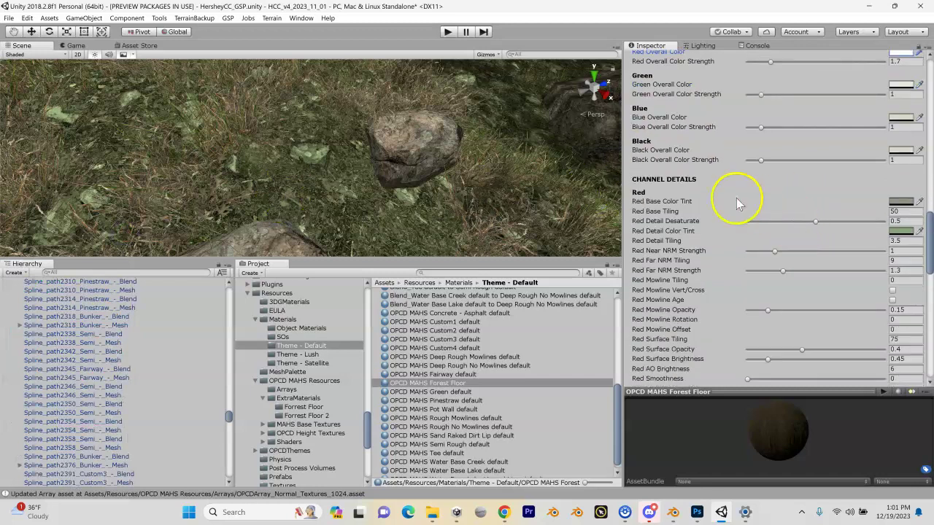
{"action": "scroll", "coordinate": [712, 198], "scroll_direction": "down", "scroll_amount": 2}
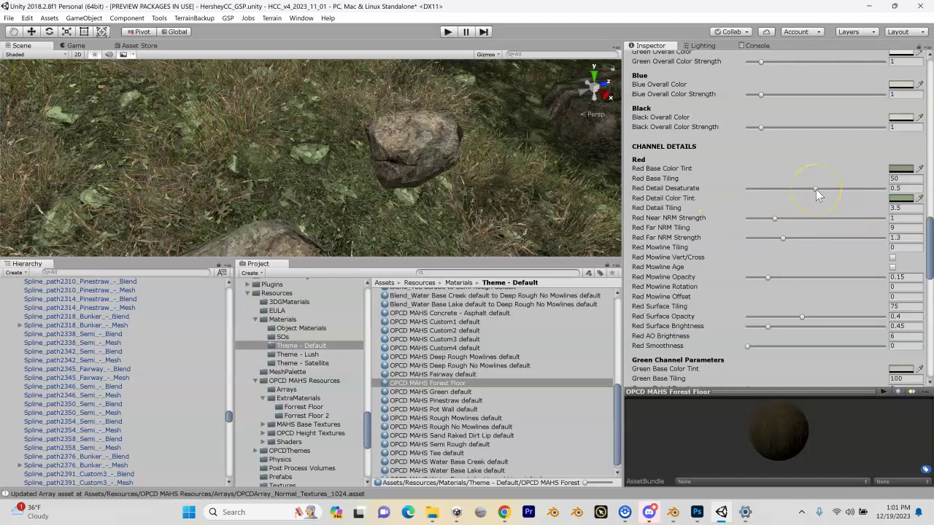
{"action": "left_click", "coordinate": [901, 169]}
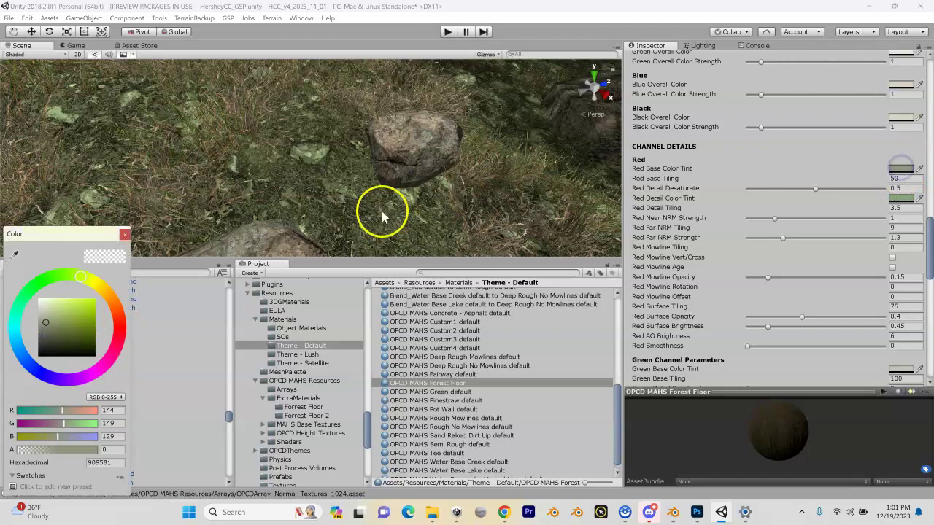
{"action": "left_click", "coordinate": [125, 234]}
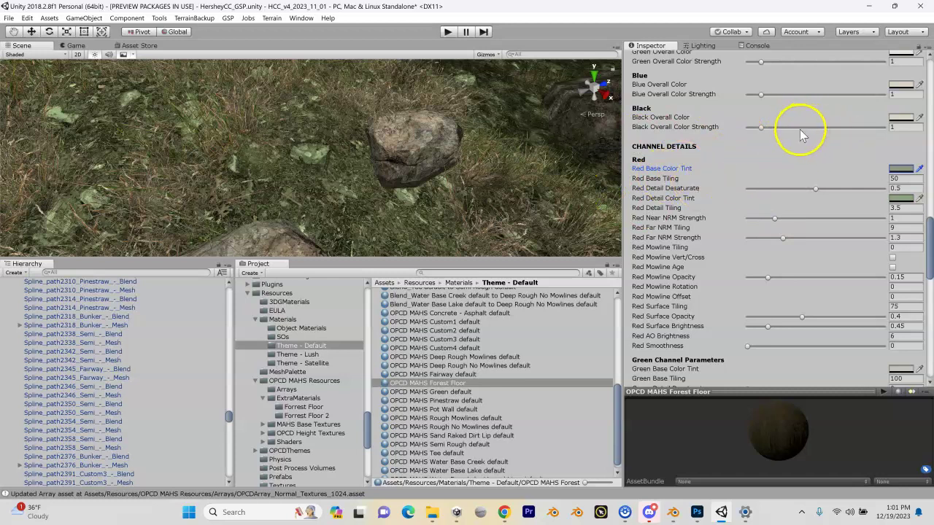
{"action": "left_click", "coordinate": [903, 169]}
{"action": "left_click_drag", "start_coordinate": [88, 310], "coordinate": [52, 319]}
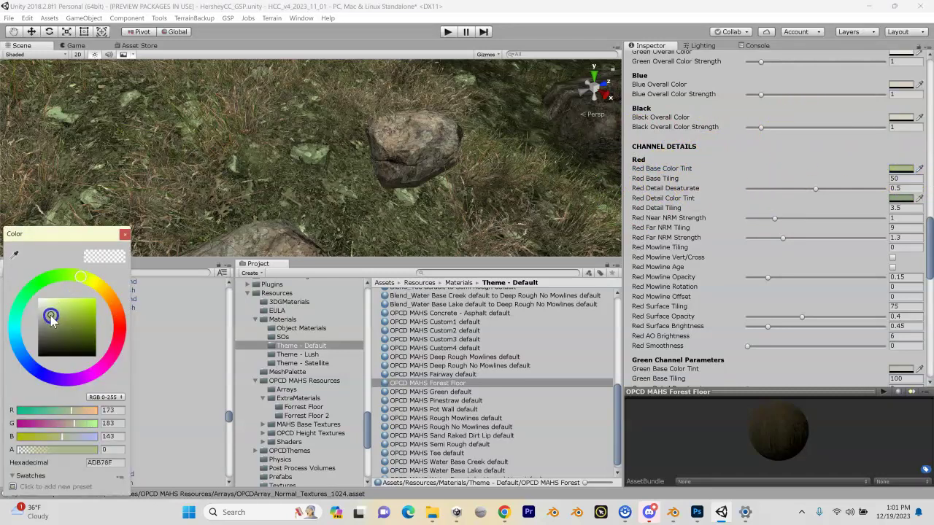
{"action": "left_click", "coordinate": [125, 234]}
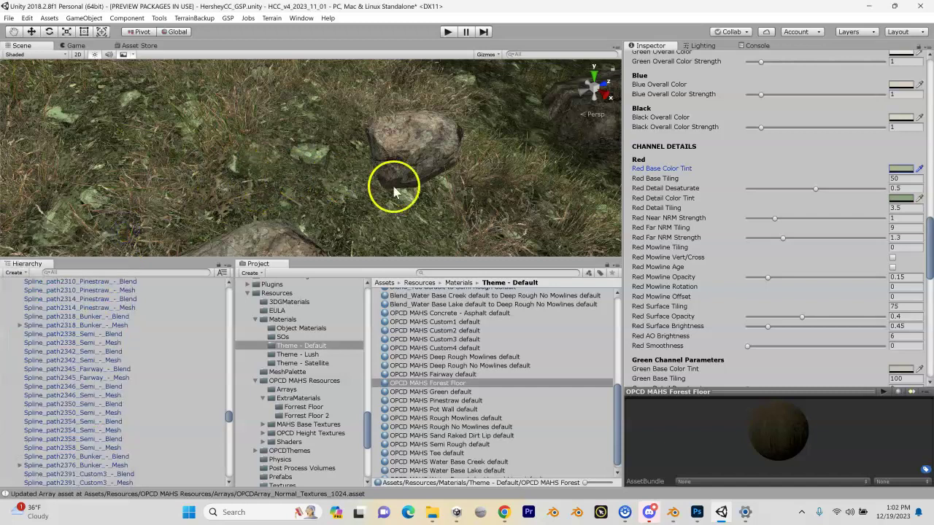
Set the Red Detail Color Tint to white (FFFFFF) and lower Red Detail Desaturate to 0.
{"action": "left_click", "coordinate": [907, 198]}
{"action": "left_click_drag", "start_coordinate": [80, 312], "coordinate": [31, 302]}
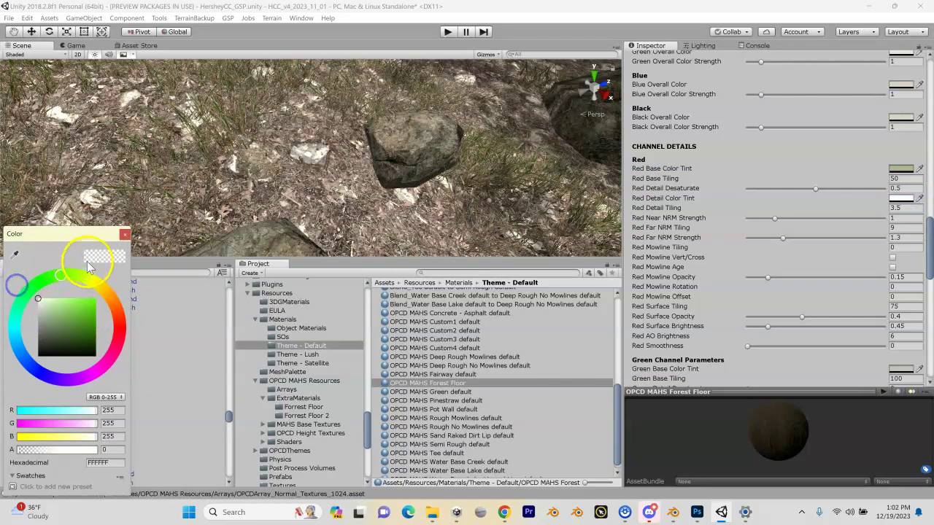
{"action": "left_click", "coordinate": [125, 234]}
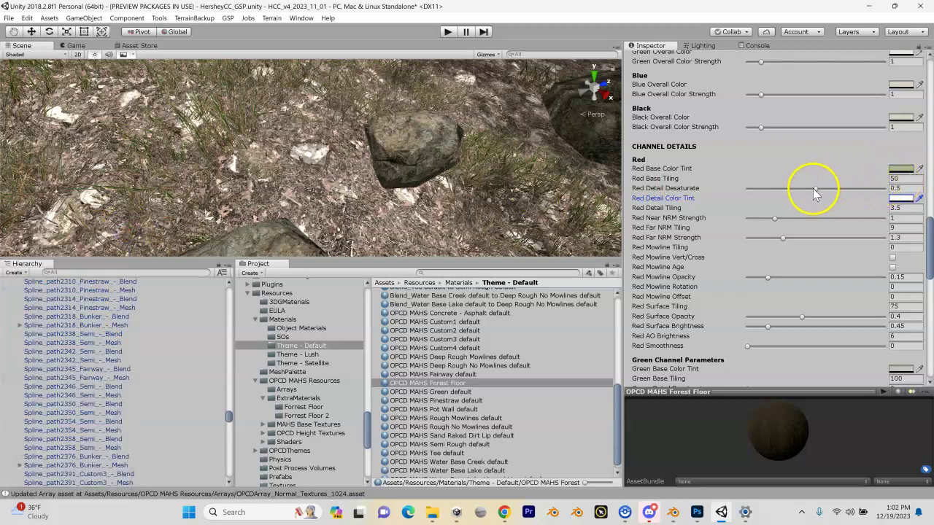
{"action": "left_click_drag", "start_coordinate": [816, 190], "coordinate": [726, 190]}
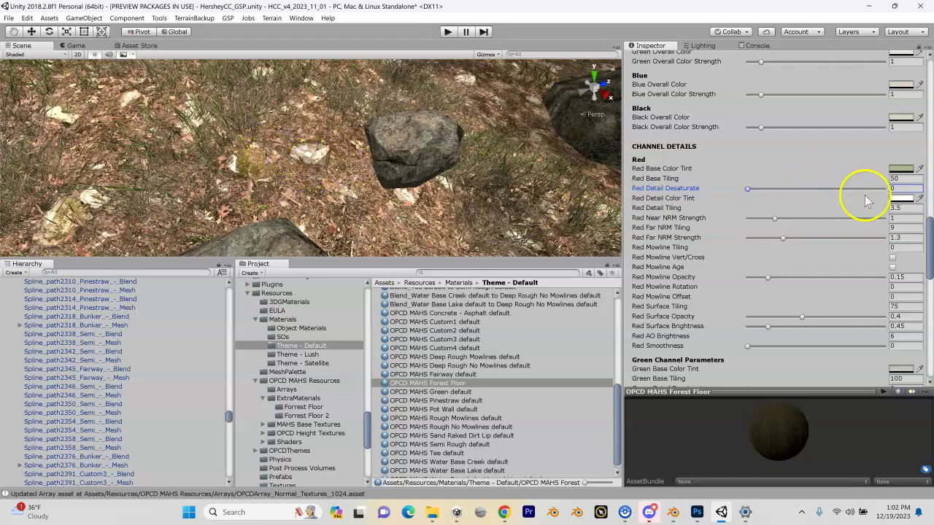
Darken the Red Detail Color Tint to a muted blue-grey, about 9299A9.
{"action": "left_click", "coordinate": [902, 198]}
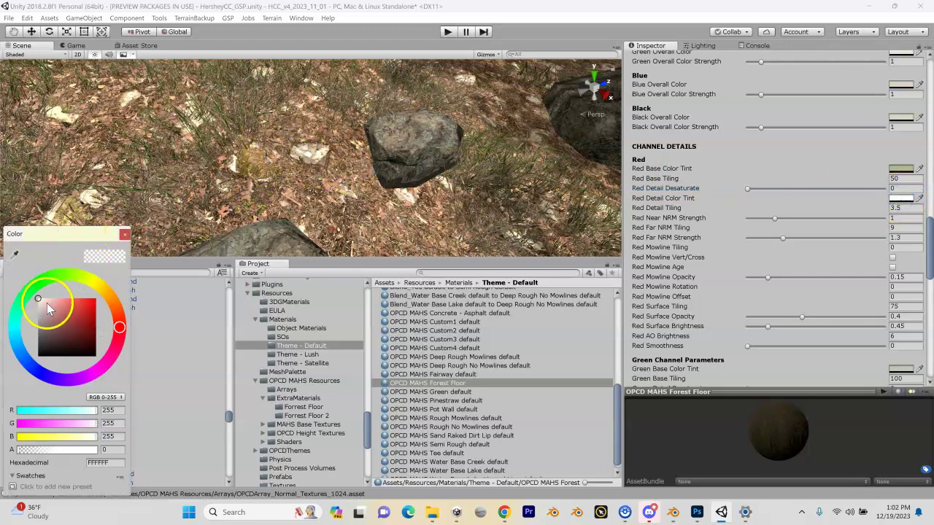
{"action": "left_click", "coordinate": [38, 307]}
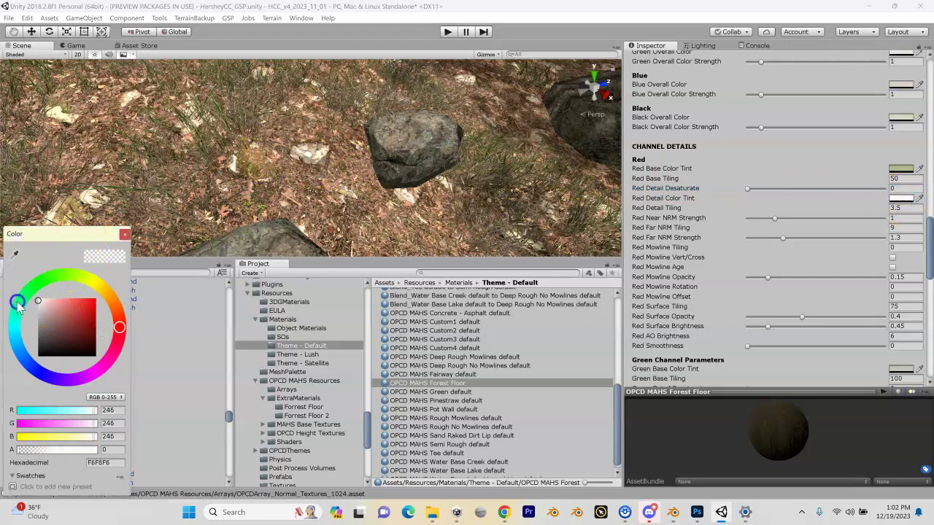
{"action": "mouse_move", "coordinate": [16, 309]}
{"action": "left_mouse_down"}
{"action": "mouse_move", "coordinate": [16, 326]}
{"action": "mouse_move", "coordinate": [39, 314]}
{"action": "mouse_move", "coordinate": [24, 314]}
{"action": "left_mouse_up"}
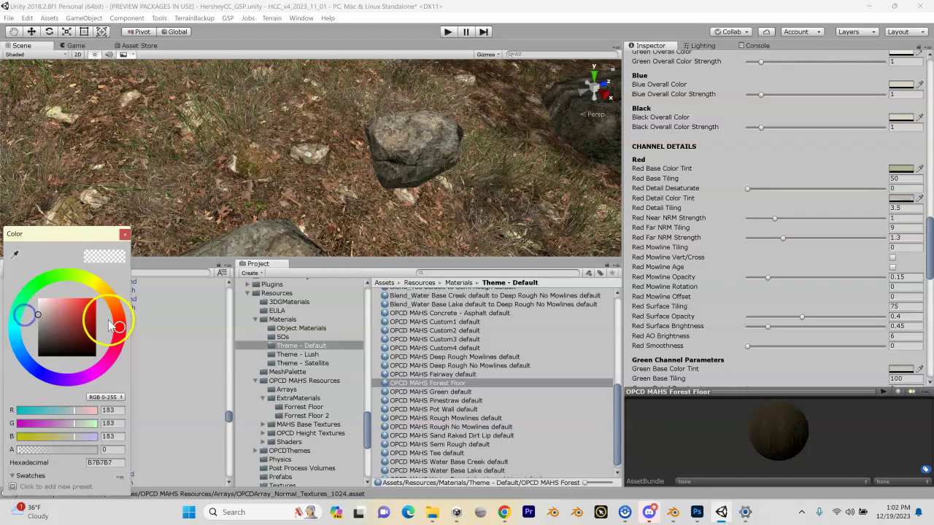
{"action": "mouse_move", "coordinate": [119, 327]}
{"action": "left_mouse_down"}
{"action": "mouse_move", "coordinate": [110, 305]}
{"action": "mouse_move", "coordinate": [75, 280]}
{"action": "left_mouse_up"}
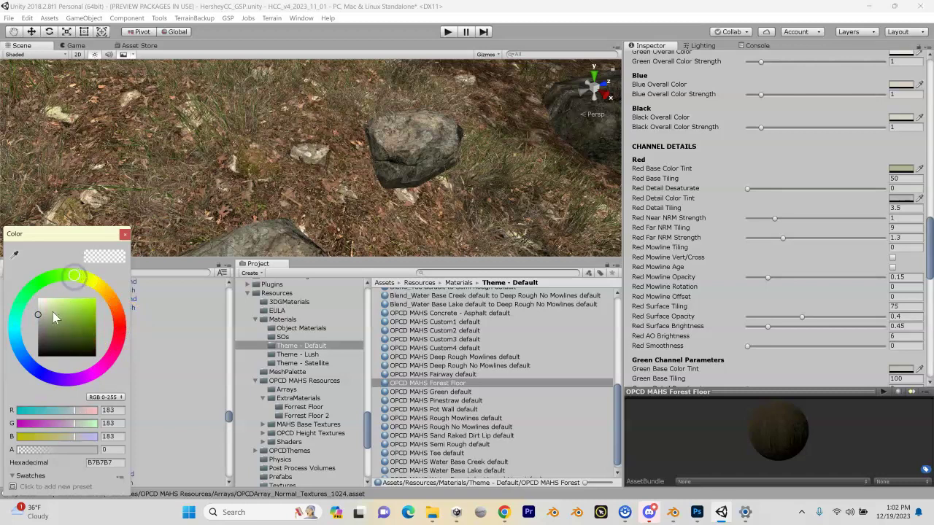
{"action": "left_click_drag", "start_coordinate": [46, 311], "coordinate": [27, 308]}
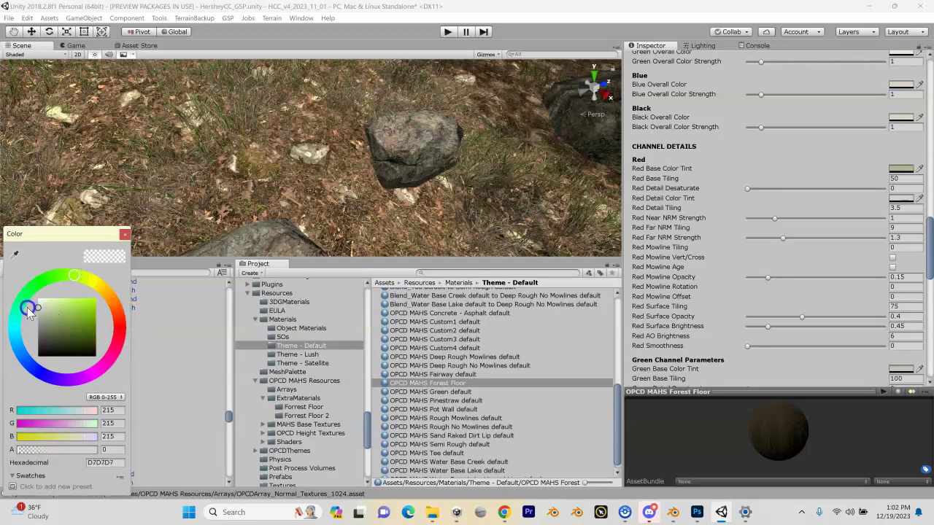
{"action": "mouse_move", "coordinate": [74, 277]}
{"action": "left_mouse_down"}
{"action": "mouse_move", "coordinate": [116, 322]}
{"action": "mouse_move", "coordinate": [27, 367]}
{"action": "left_mouse_up"}
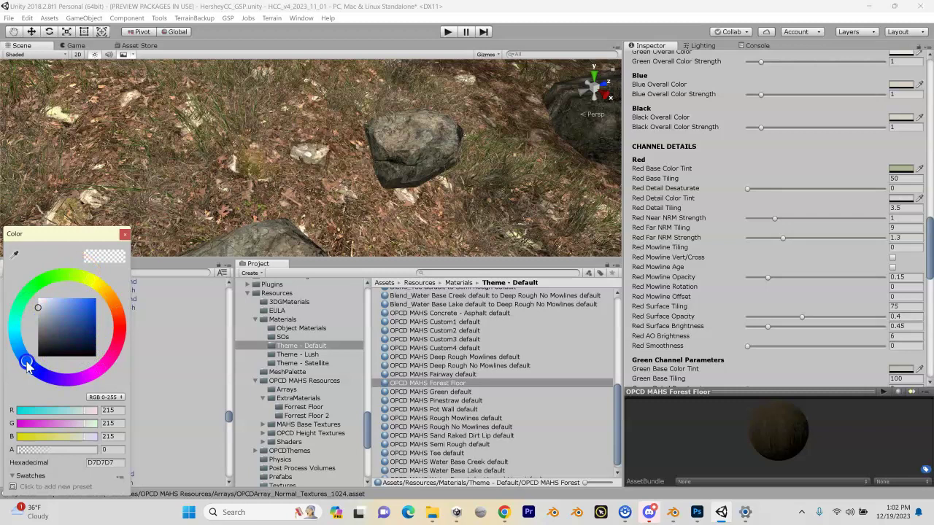
{"action": "left_click_drag", "start_coordinate": [43, 310], "coordinate": [49, 326]}
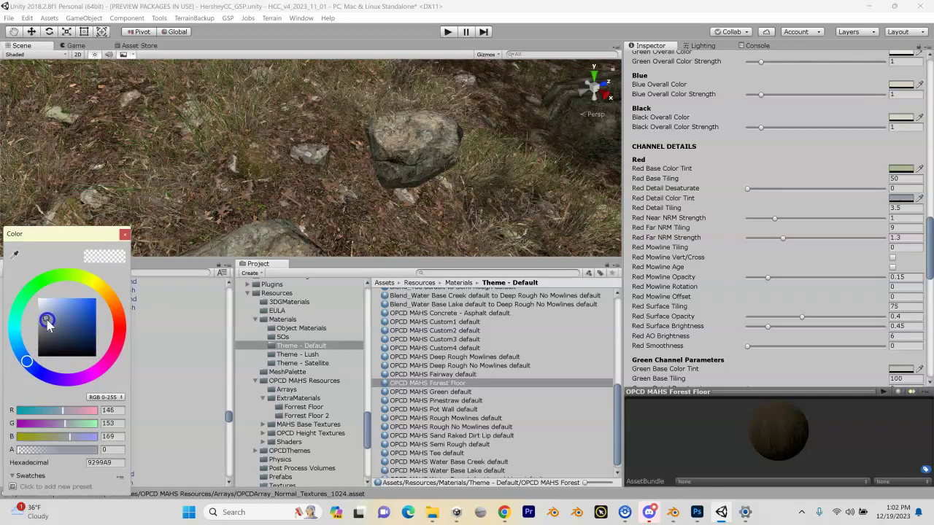
{"action": "left_click", "coordinate": [226, 236]}
Select the outer rough mesh beside the forest edge and locate its Element 0 material.
{"action": "right_click_drag", "start_coordinate": [319, 170], "coordinate": [506, 194]}
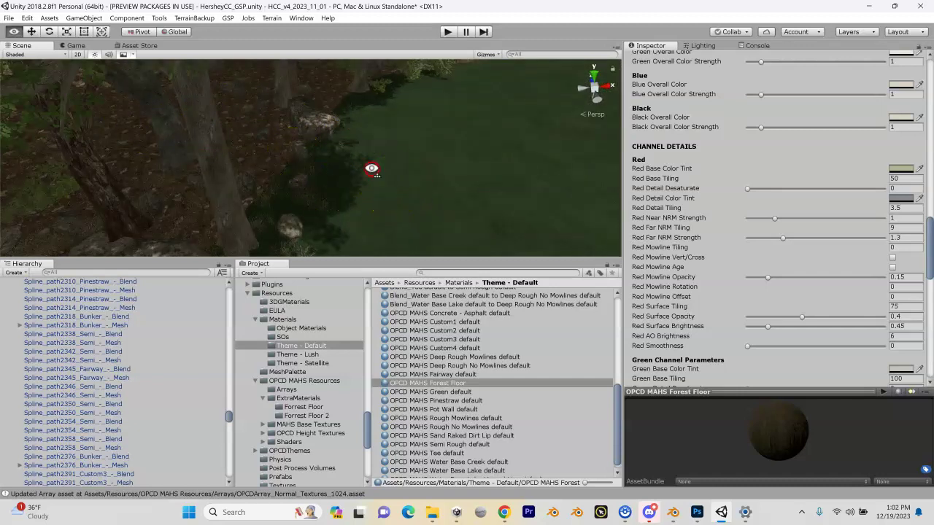
{"action": "right_click_drag", "start_coordinate": [372, 169], "coordinate": [461, 149]}
{"action": "left_click", "coordinate": [419, 152]}
{"action": "left_click", "coordinate": [824, 252]}
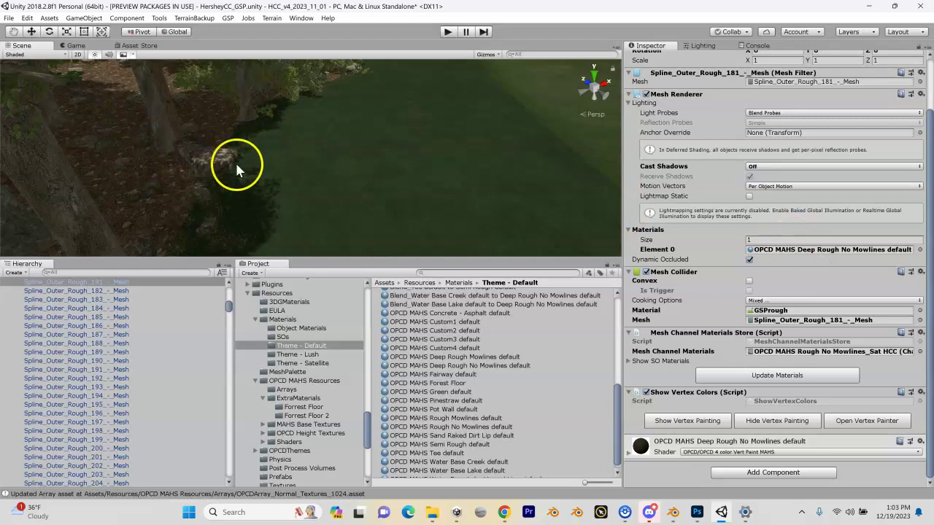
Examine the forest floor under the trees and around the rocks, and its border with the outer rough, from several viewpoints.
{"action": "right_click_drag", "start_coordinate": [272, 179], "coordinate": [925, 167]}
{"action": "right_click_drag", "start_coordinate": [925, 167], "coordinate": [40, 149]}
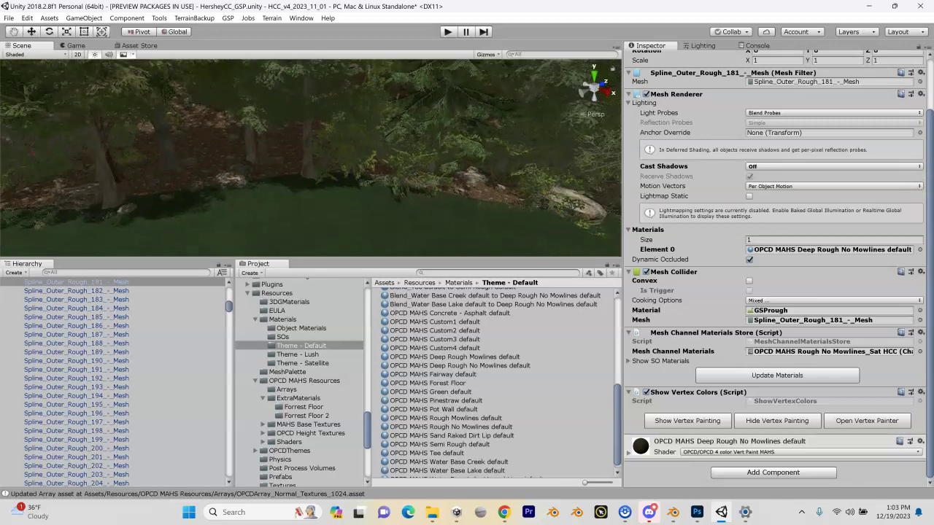
{"action": "right_click_drag", "start_coordinate": [17, 473], "coordinate": [162, 267]}
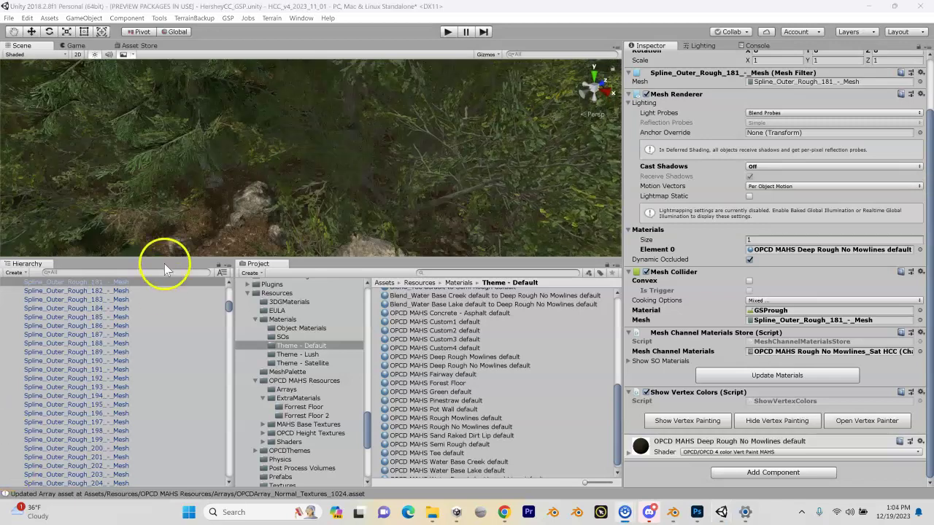
{"action": "left_click_drag", "start_coordinate": [212, 217], "coordinate": [281, 163]}
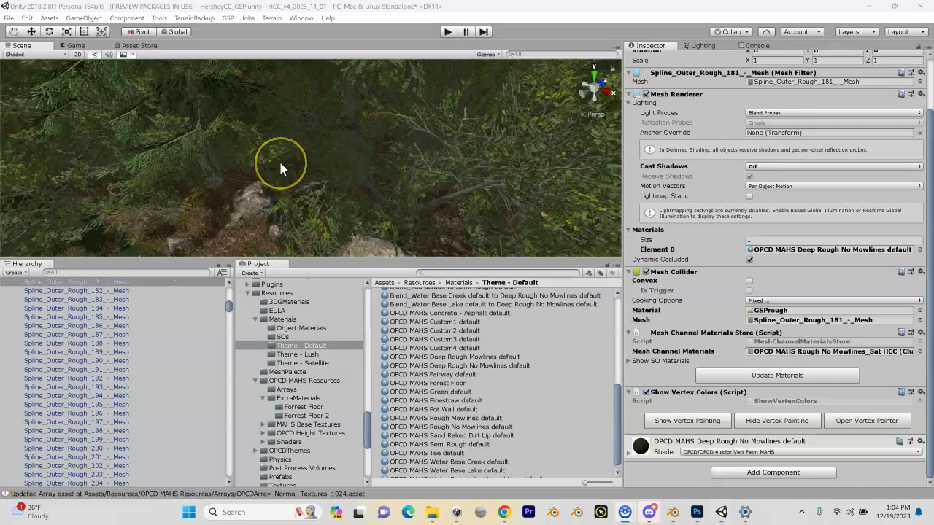
{"action": "right_click_drag", "start_coordinate": [281, 169], "coordinate": [330, 164]}
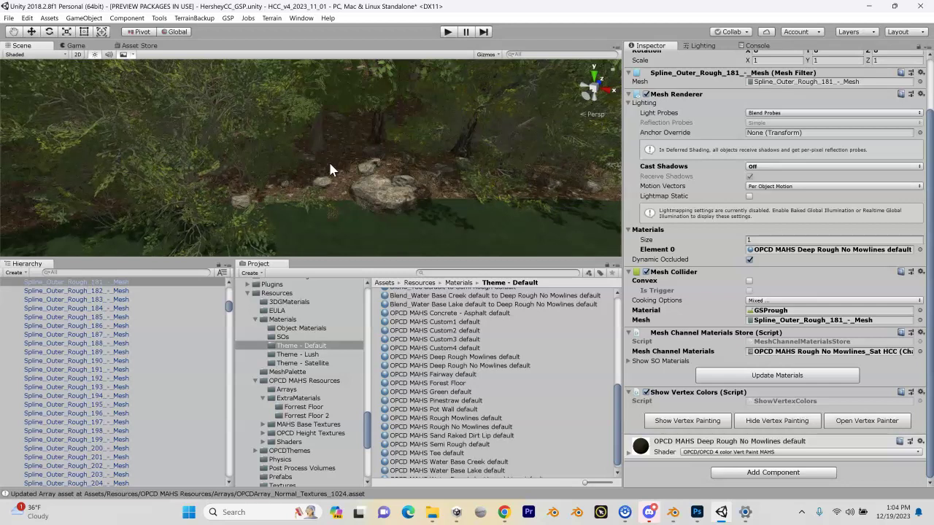
{"action": "left_click", "coordinate": [328, 172]}
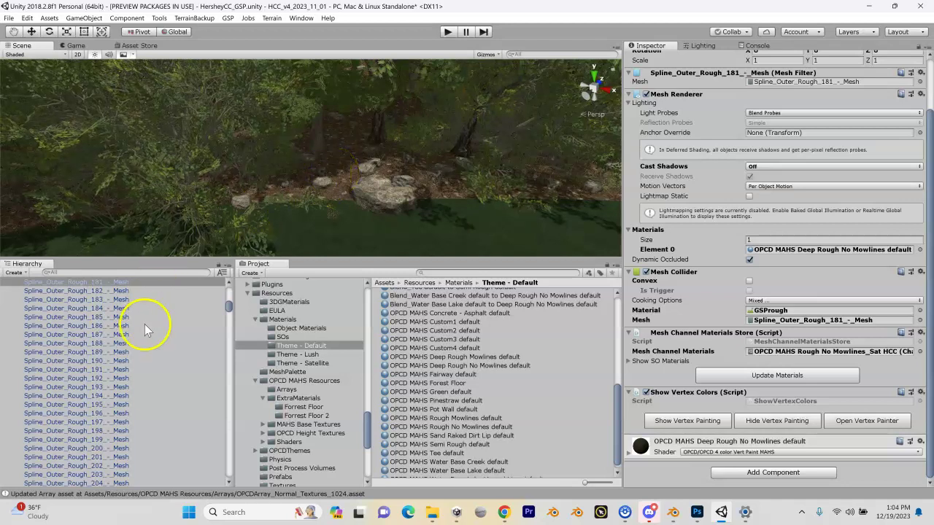
{"action": "key", "text": "alt+Tab"}
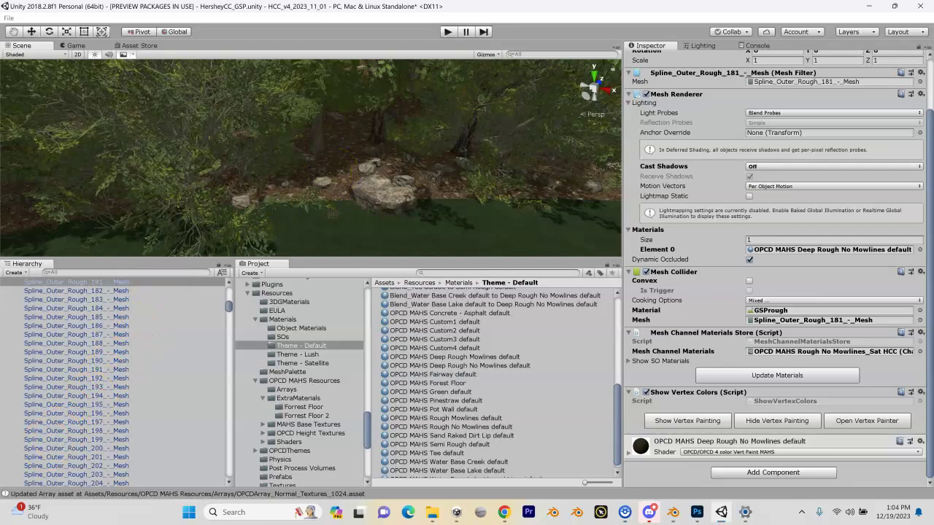